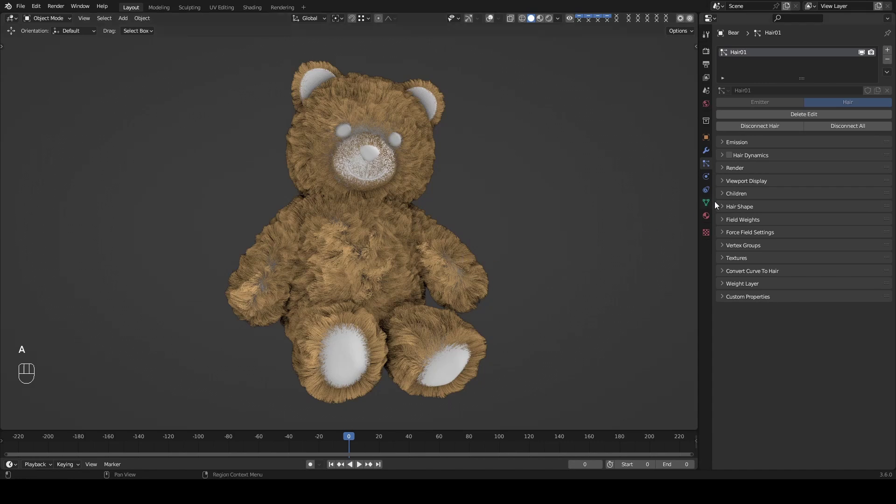
- Enable modifiers on the bear's child hair and show its Noise modifier in the 3D Hair Brush side panel
{"action": "left_click", "coordinate": [742, 193]}
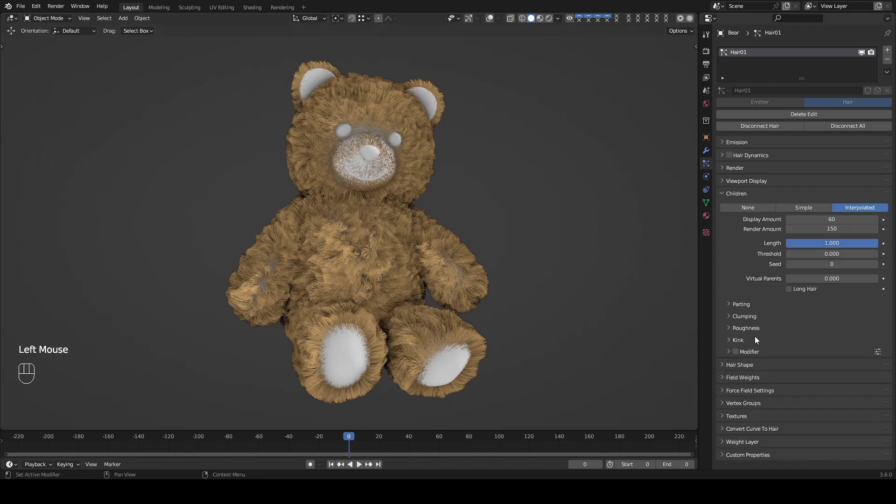
{"action": "left_click", "coordinate": [751, 352]}
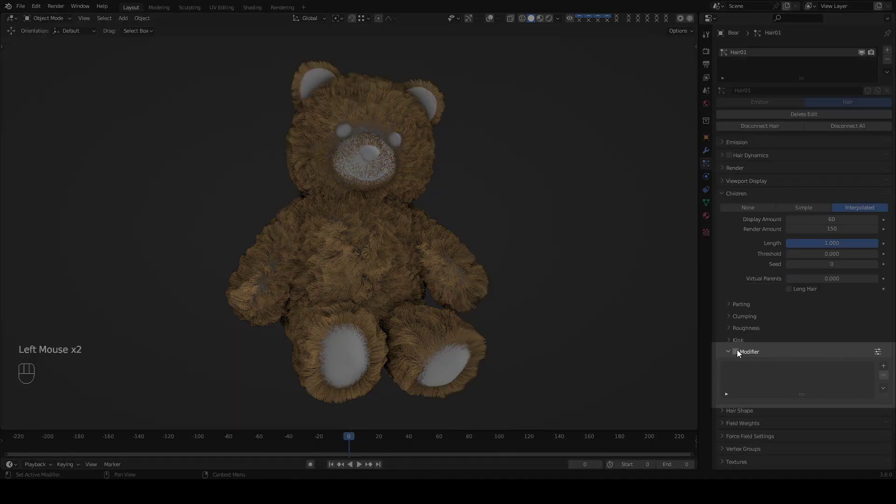
{"action": "left_click", "coordinate": [736, 351]}
{"action": "key", "text": "n"}
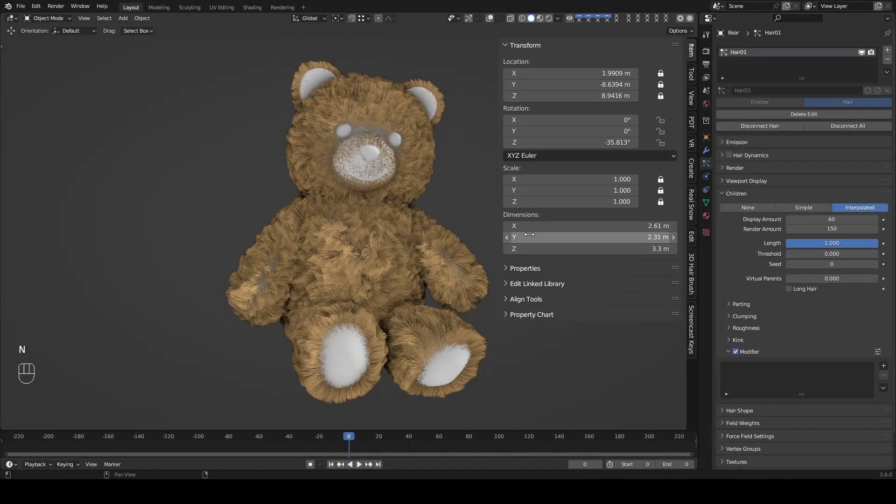
{"action": "left_click", "coordinate": [691, 270]}
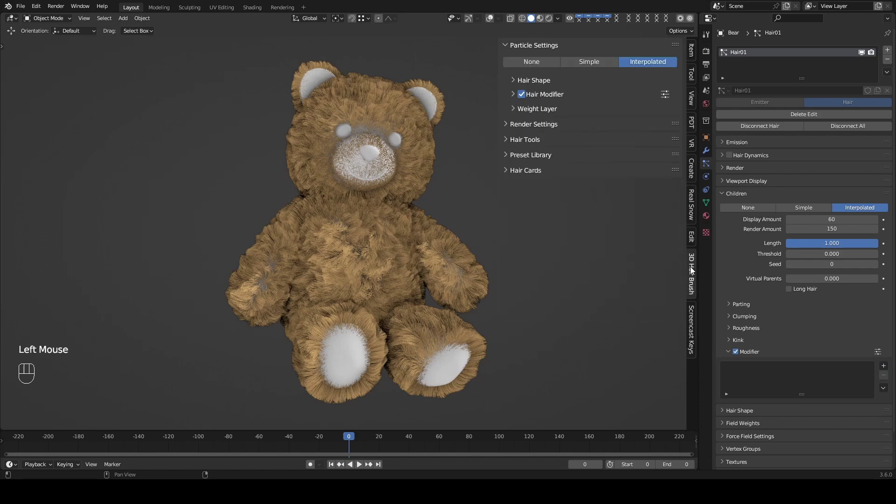
{"action": "left_click", "coordinate": [560, 94]}
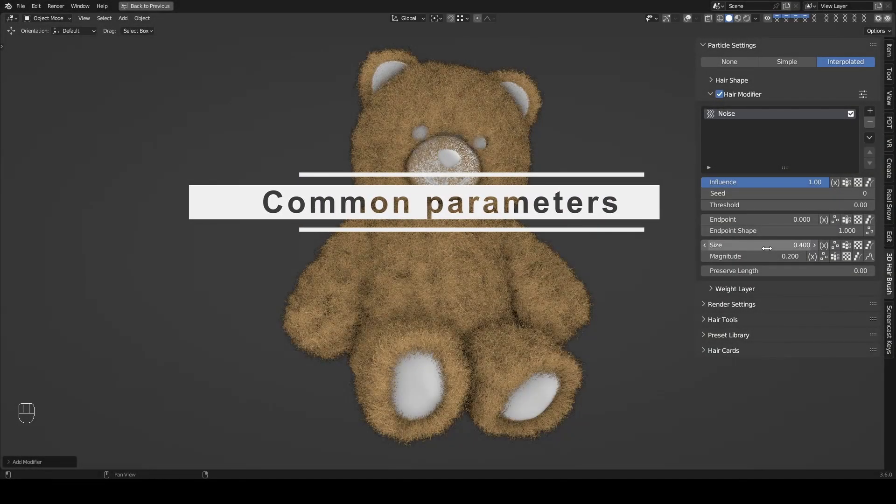
- Drag the Noise modifier's Influence down to about 0.63 to see the fur calm down
{"action": "key", "text": "ctrl"}
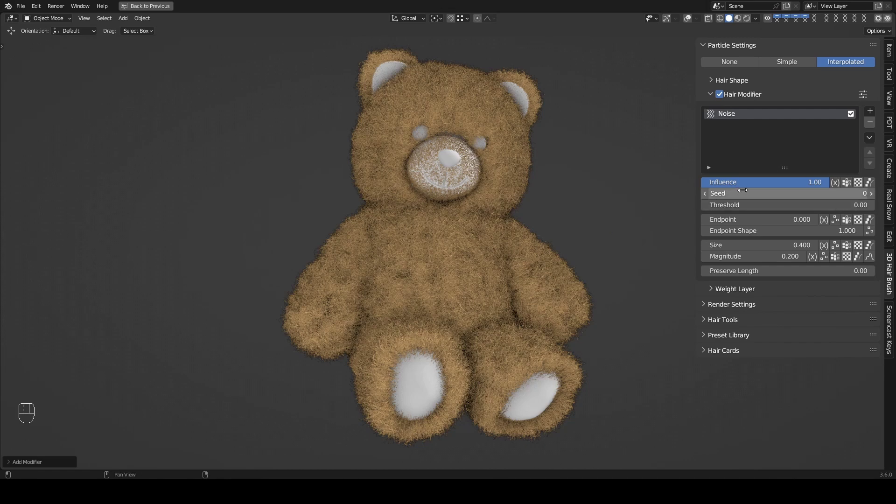
{"action": "left_click", "coordinate": [772, 182]}
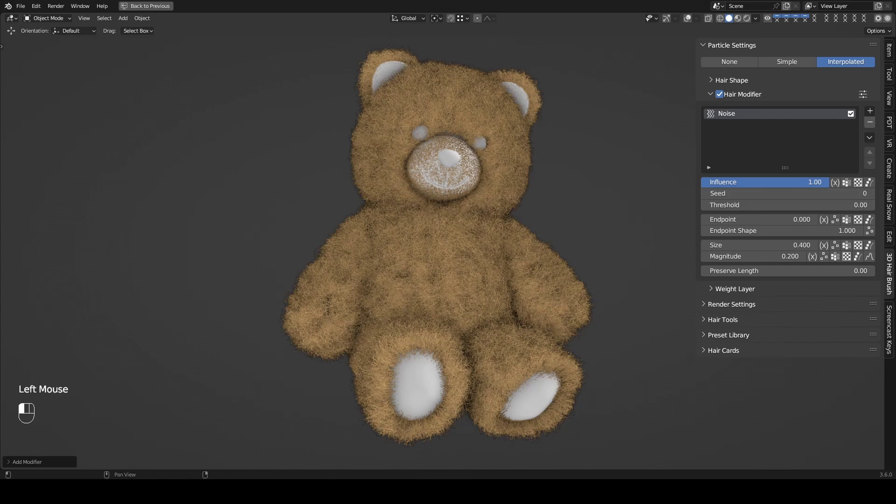
{"action": "mouse_move", "coordinate": [772, 182]}
{"action": "left_mouse_down"}
{"action": "mouse_move", "coordinate": [726, 182]}
{"action": "mouse_move", "coordinate": [787, 189]}
{"action": "left_mouse_up"}
- Try Noise Threshold values of 0.5 and then 0.8
{"action": "left_click", "coordinate": [750, 206]}
{"action": "key", "text": "BackSpace"}
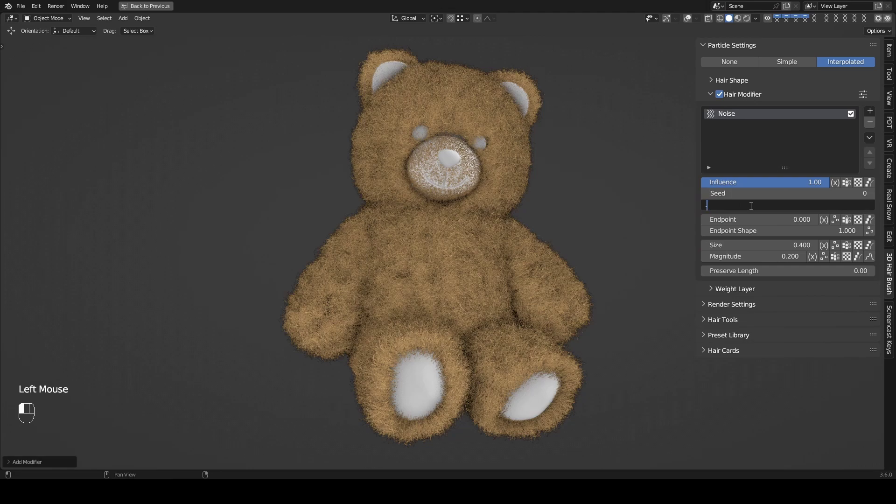
{"action": "type", "text": "0.5"}
{"action": "key", "text": "Return"}
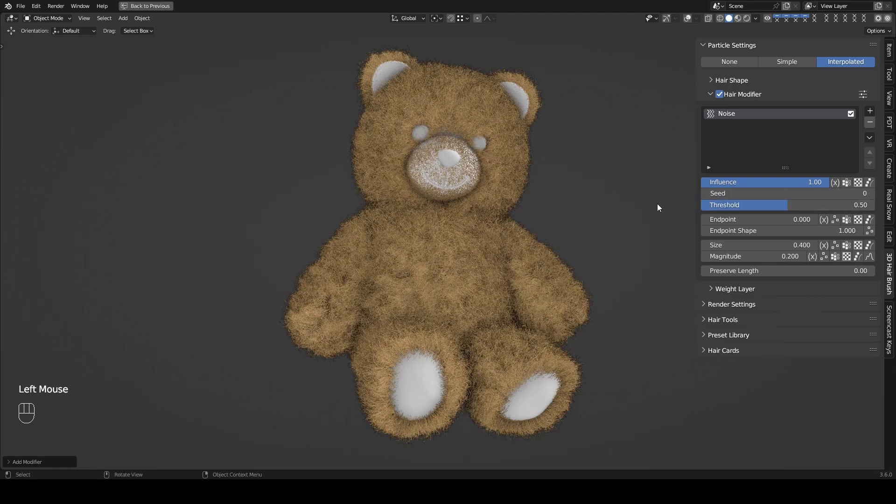
{"action": "scroll", "coordinate": [511, 192], "scroll_direction": "up", "scroll_amount": 3}
{"action": "scroll", "coordinate": [471, 211], "scroll_direction": "up", "scroll_amount": 2}
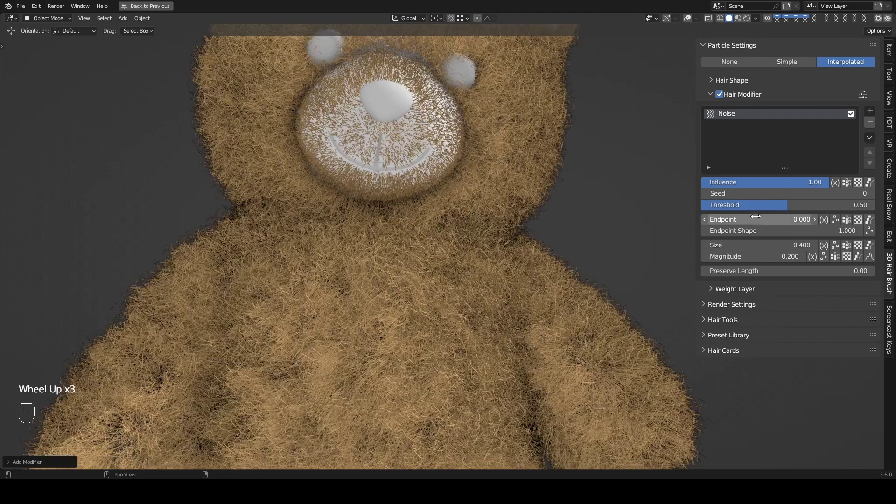
{"action": "left_click", "coordinate": [766, 205]}
{"action": "key", "text": "BackSpace"}
{"action": "type", "text": ".8"}
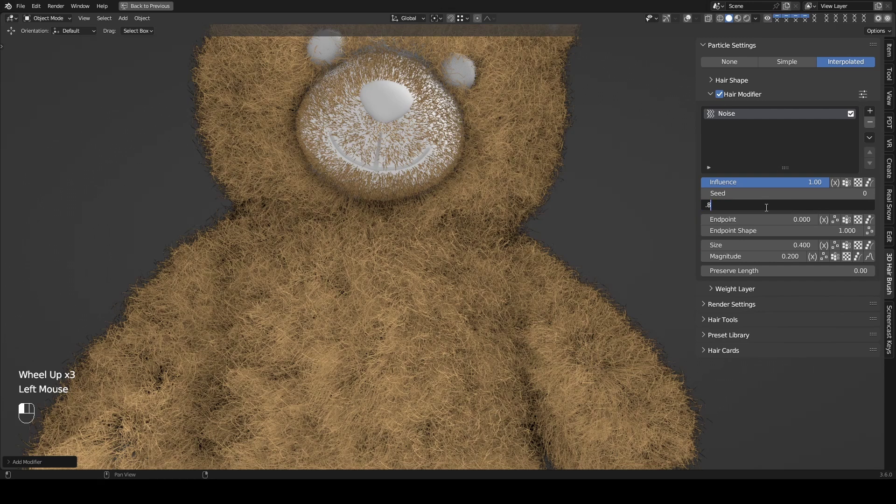
{"action": "key", "text": "Return"}
- Raise the Noise Threshold to 0.9
{"action": "left_click", "coordinate": [766, 207]}
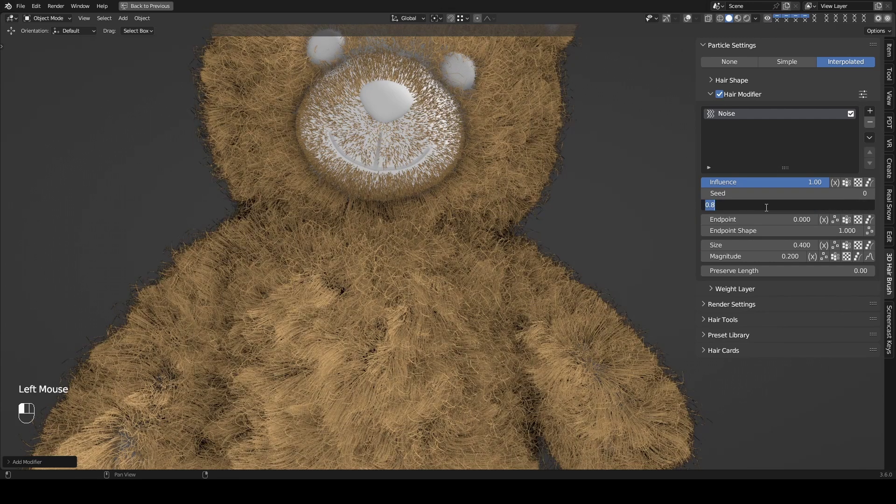
{"action": "key", "text": "BackSpace"}
{"action": "key", "text": "Return"}
{"action": "double_click", "coordinate": [766, 207]}
{"action": "key", "text": "BackSpace"}
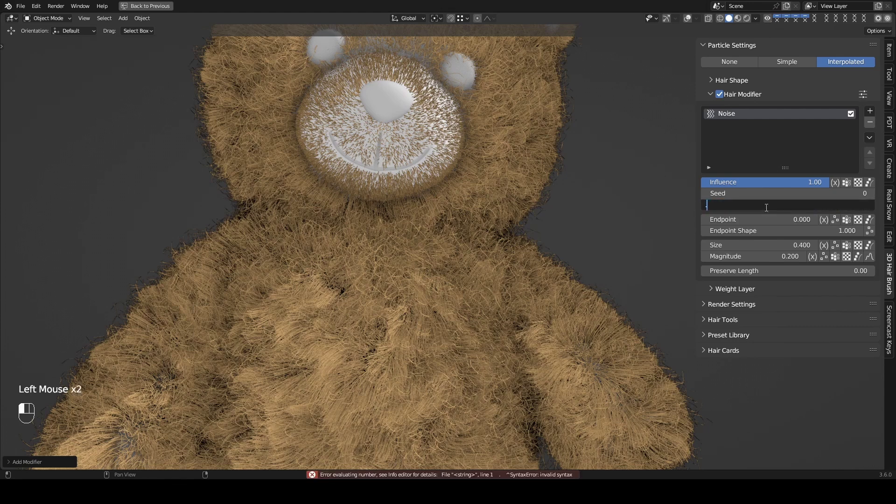
{"action": "type", "text": ".9"}
{"action": "key", "text": "Return"}
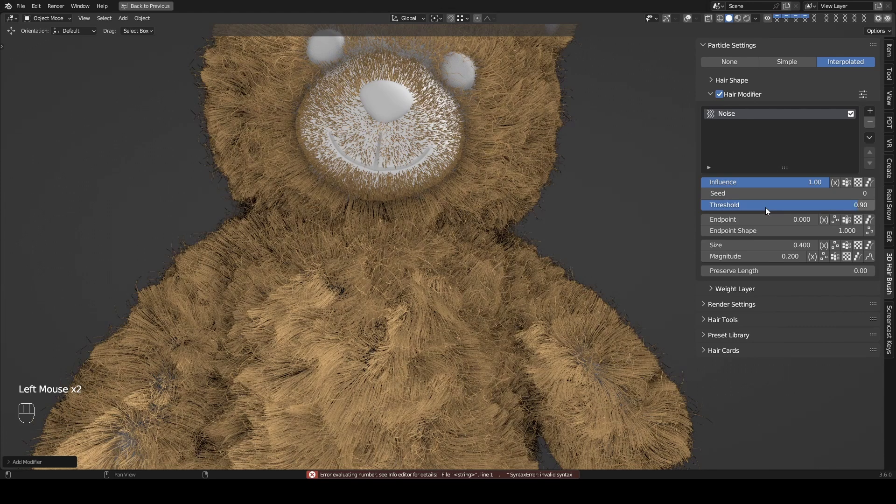
- Step the Noise Seed up to 5
{"action": "left_click", "coordinate": [872, 193]}
{"action": "left_click", "coordinate": [871, 193]}
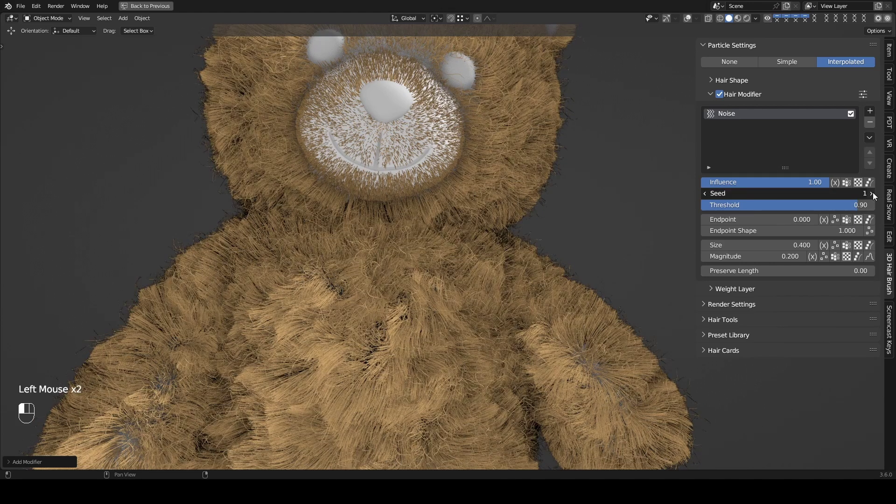
{"action": "left_click", "coordinate": [871, 193]}
{"action": "left_click", "coordinate": [872, 193]}
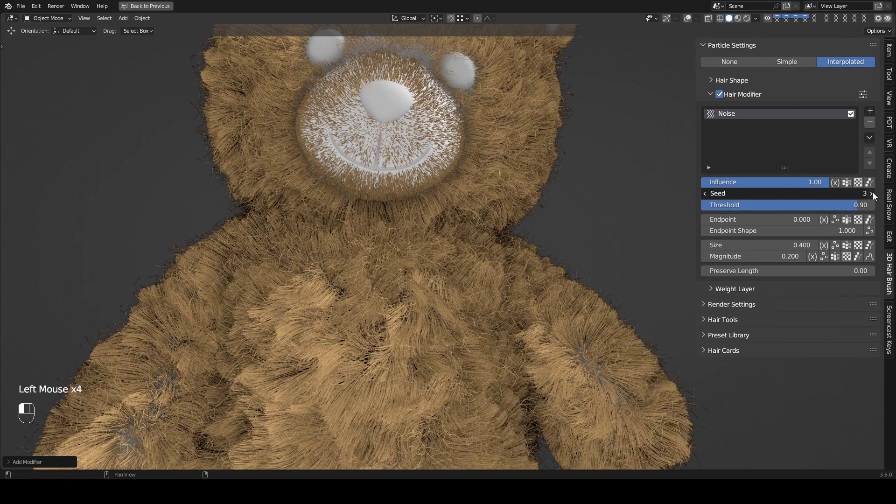
{"action": "left_click", "coordinate": [872, 193]}
{"action": "left_click", "coordinate": [872, 193]}
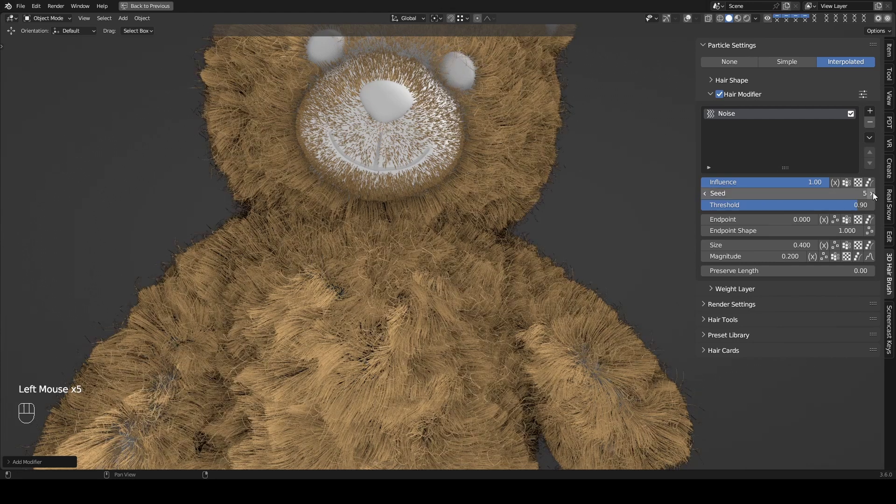
- Reset the Noise Threshold back to 0
{"action": "left_click", "coordinate": [838, 205]}
{"action": "type", "text": "0"}
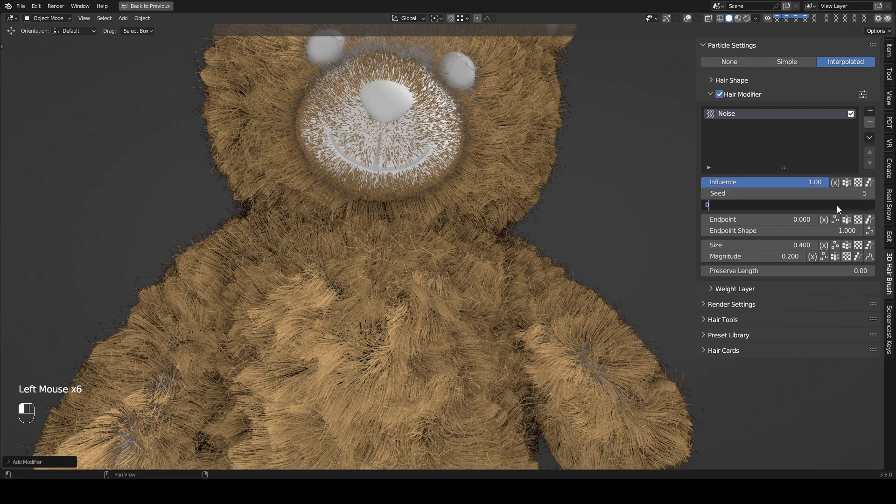
{"action": "key", "text": "Return"}
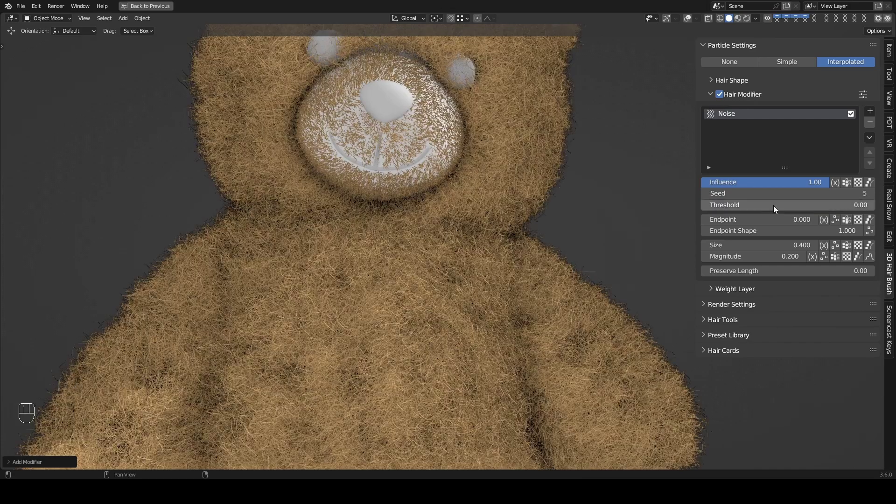
{"action": "scroll", "coordinate": [477, 207], "scroll_direction": "down", "scroll_amount": 2}
{"action": "scroll", "coordinate": [477, 208], "scroll_direction": "down", "scroll_amount": 2}
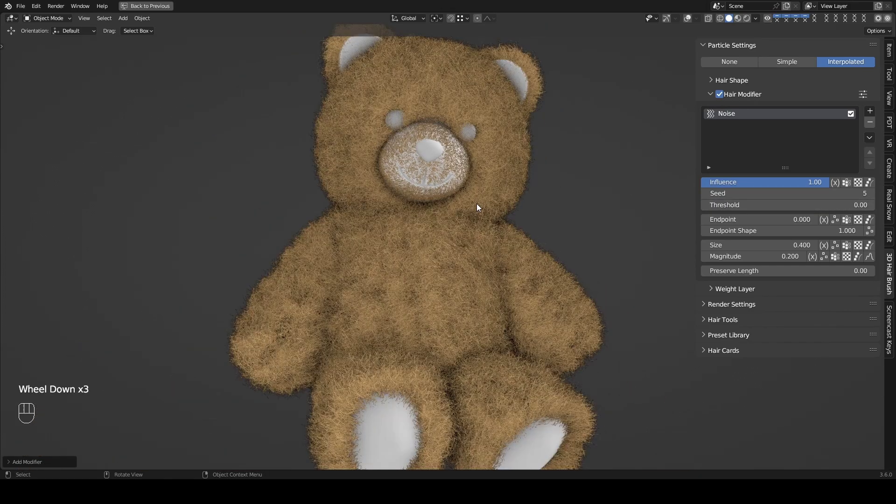
{"action": "scroll", "coordinate": [477, 203], "scroll_direction": "down", "scroll_amount": 1}
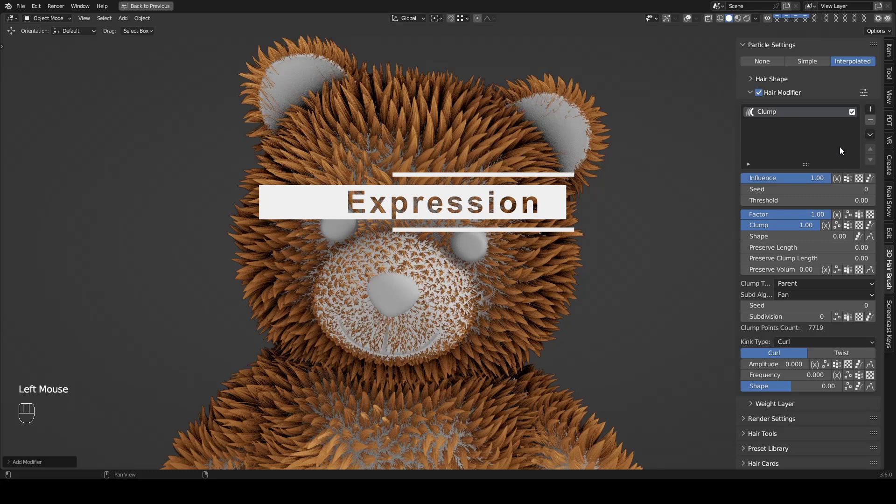
- Switch Clump Influence to an expression, clear it to blank, and consult the expression manual
{"action": "left_click", "coordinate": [836, 177]}
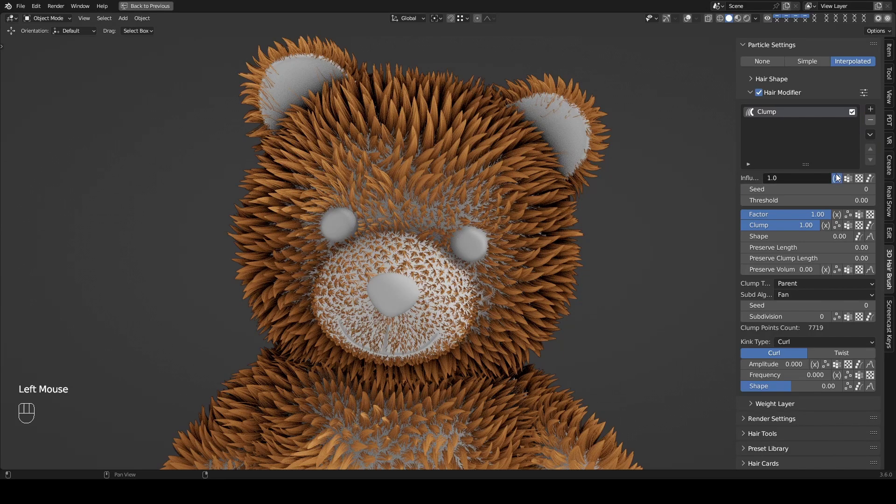
{"action": "left_click_drag", "start_coordinate": [737, 173], "coordinate": [657, 178]}
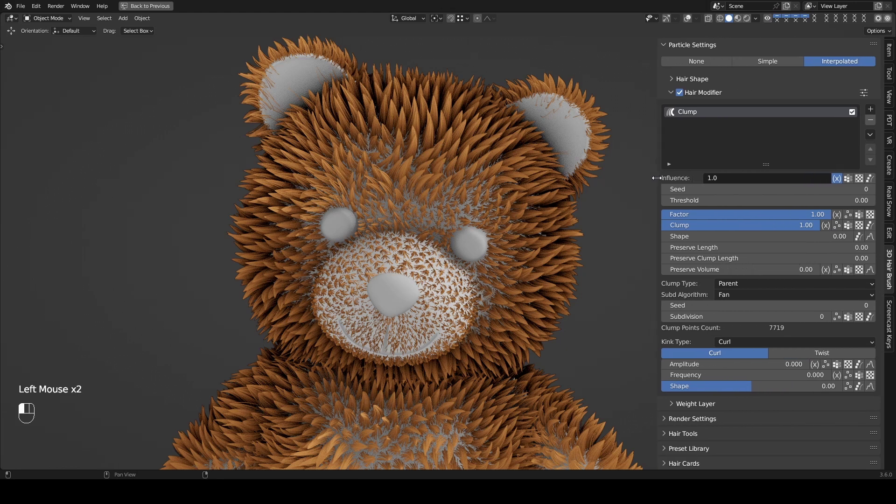
{"action": "left_click", "coordinate": [737, 177]}
{"action": "key", "text": "BackSpace"}
{"action": "key", "text": "Return"}
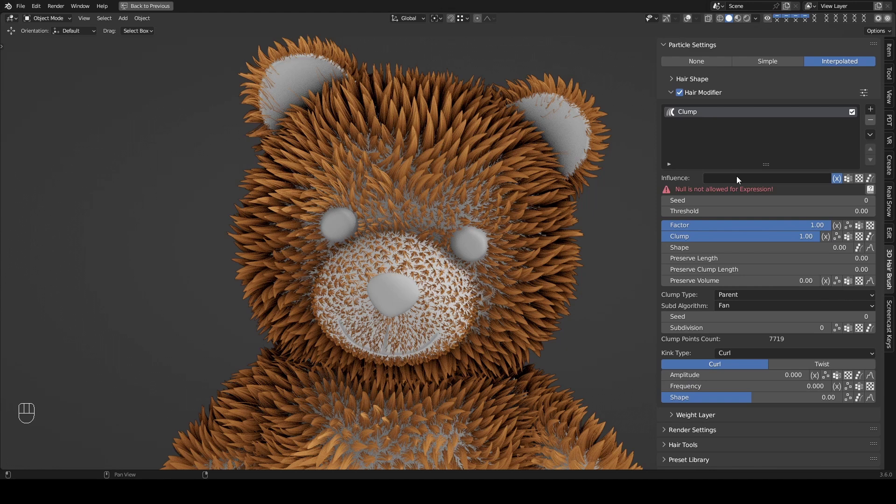
{"action": "left_click", "coordinate": [869, 189]}
{"action": "left_click_drag", "start_coordinate": [864, 188], "coordinate": [536, 55]}
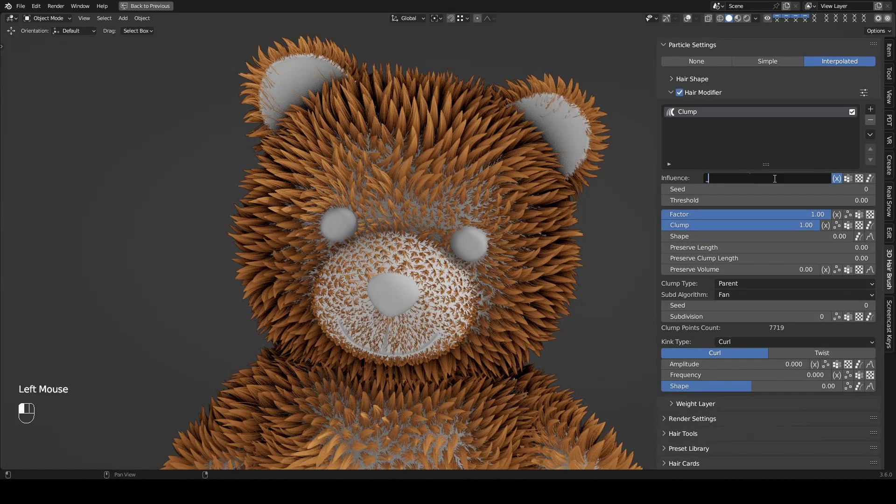
- Enter the Clump Influence expression _clump_length /10, then trim it to plain _clump_length
{"action": "key", "text": "shift"}
{"action": "type", "text": "_clump_leng"}
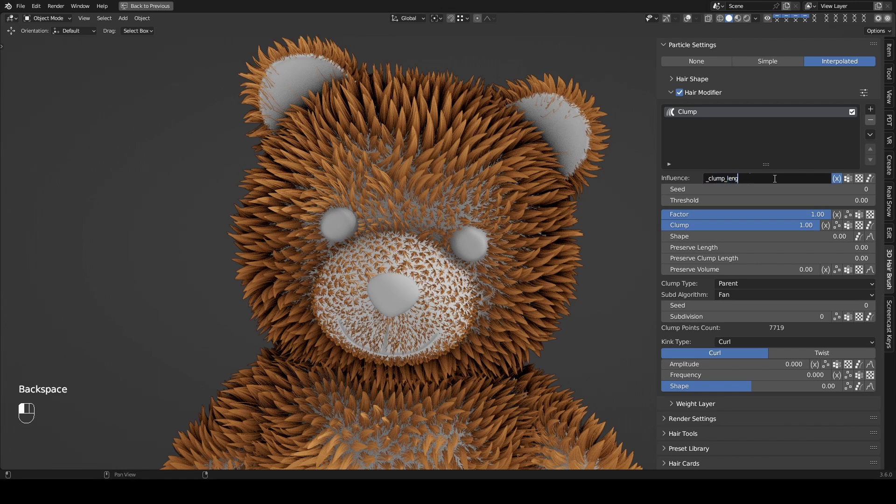
{"action": "type", "text": "th /10"}
{"action": "key", "text": "Return"}
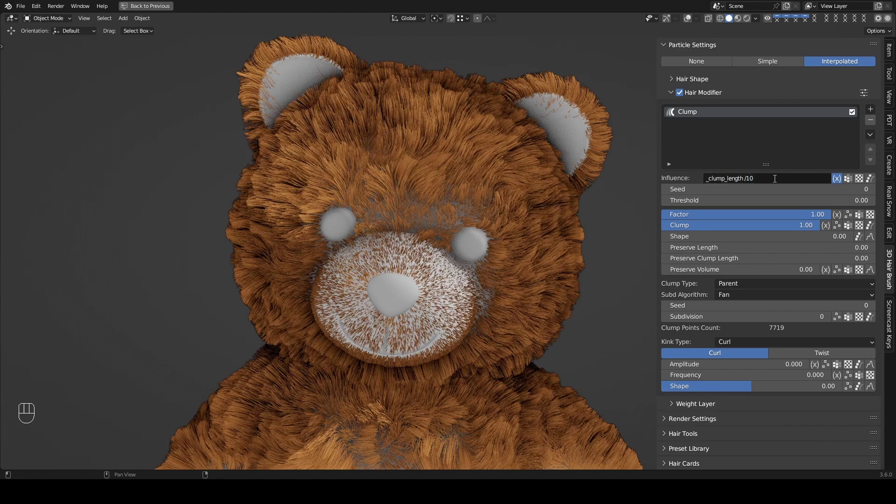
{"action": "left_click", "coordinate": [774, 179]}
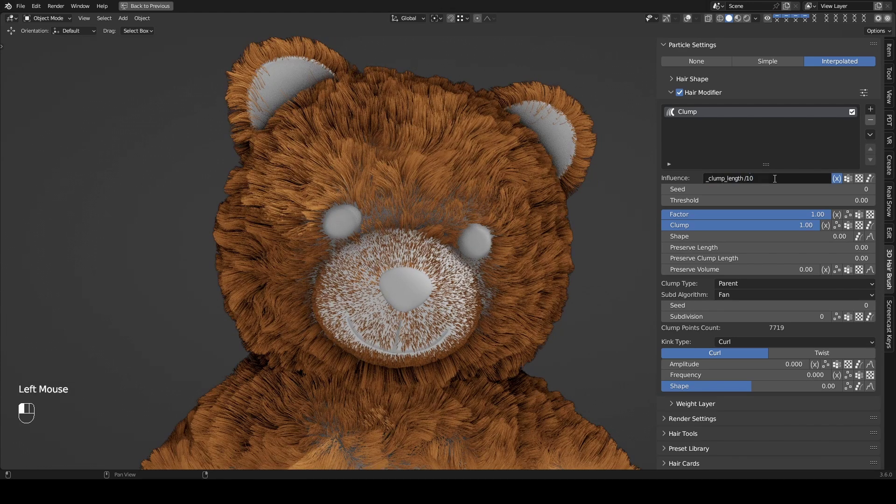
{"action": "left_click", "coordinate": [775, 179]}
{"action": "left_click", "coordinate": [775, 179]}
{"action": "key", "text": "BackSpace"}
{"action": "key", "text": "BackSpace"}
{"action": "key", "text": "BackSpace"}
{"action": "key", "text": "BackSpace"}
{"action": "key", "text": "Return"}
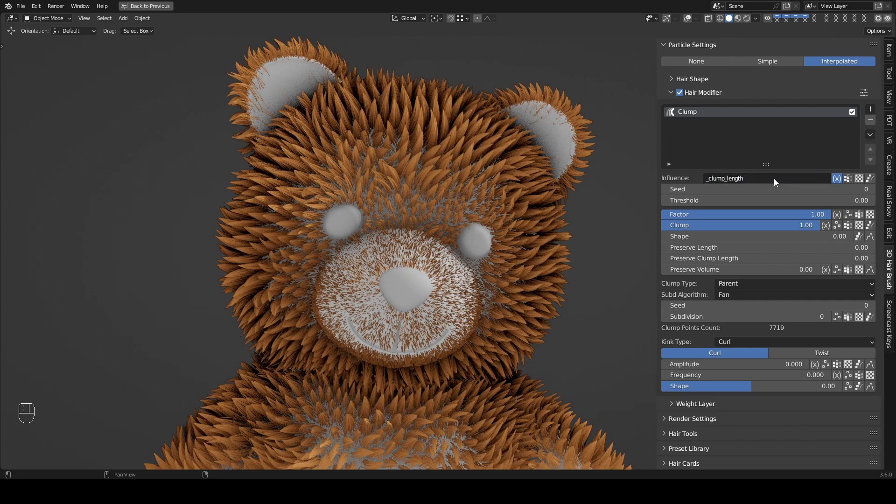
- Toggle the Clump modifier off and on to compare its effect on the fur
{"action": "scroll", "coordinate": [401, 271], "scroll_direction": "up", "scroll_amount": 3}
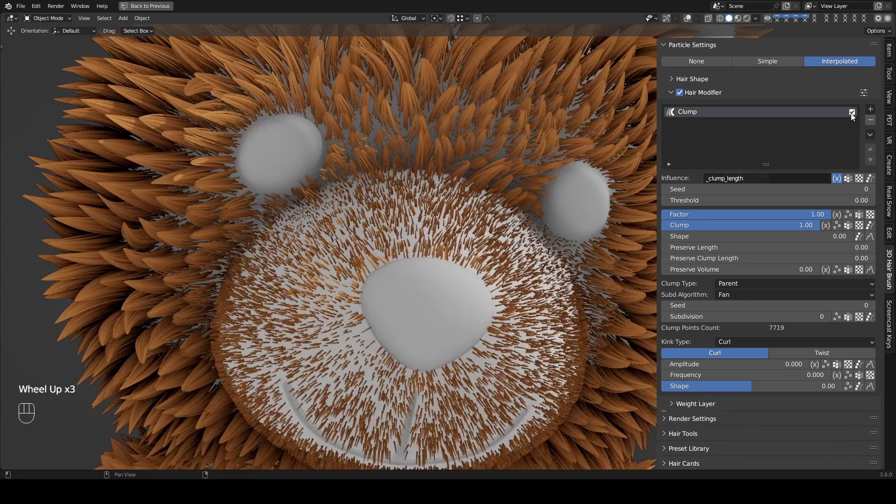
{"action": "left_click", "coordinate": [851, 113]}
{"action": "left_click", "coordinate": [852, 112]}
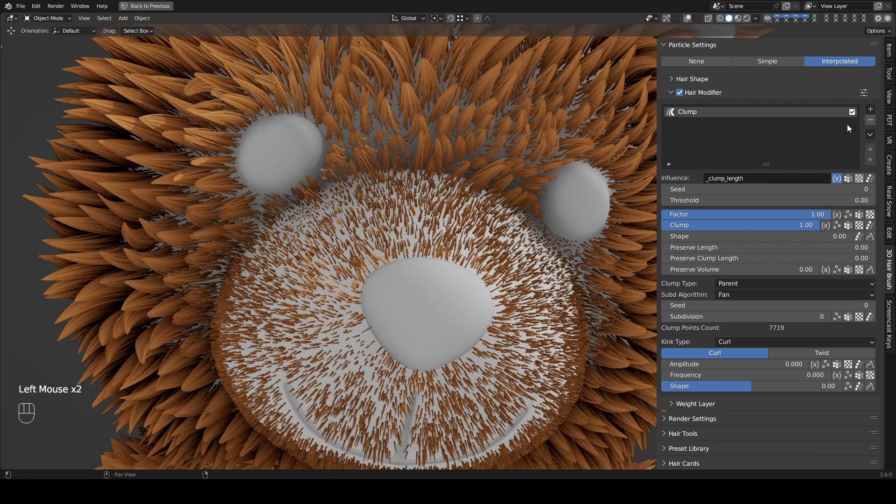
{"action": "left_click", "coordinate": [837, 178]}
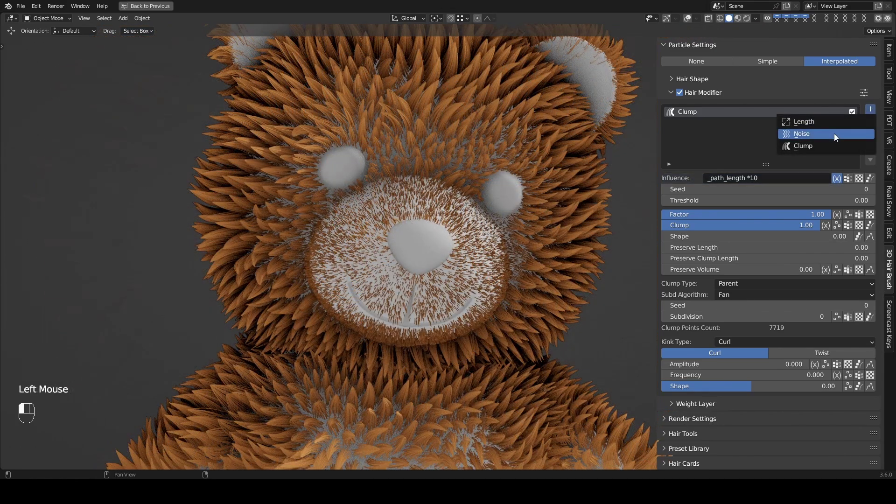
- Add a Noise modifier after Clump with its Influence set to the expression _path_length
{"action": "left_click", "coordinate": [833, 133]}
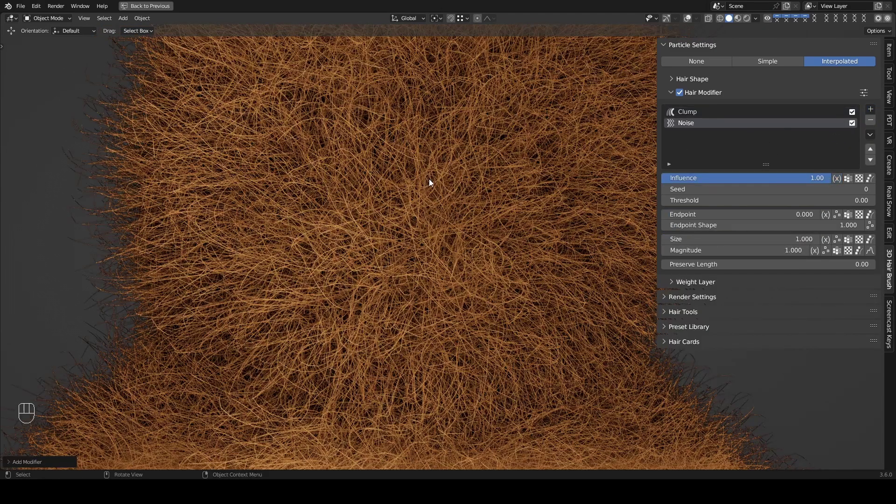
{"action": "scroll", "coordinate": [466, 180], "scroll_direction": "down", "scroll_amount": 1}
{"action": "scroll", "coordinate": [547, 181], "scroll_direction": "up", "scroll_amount": 1}
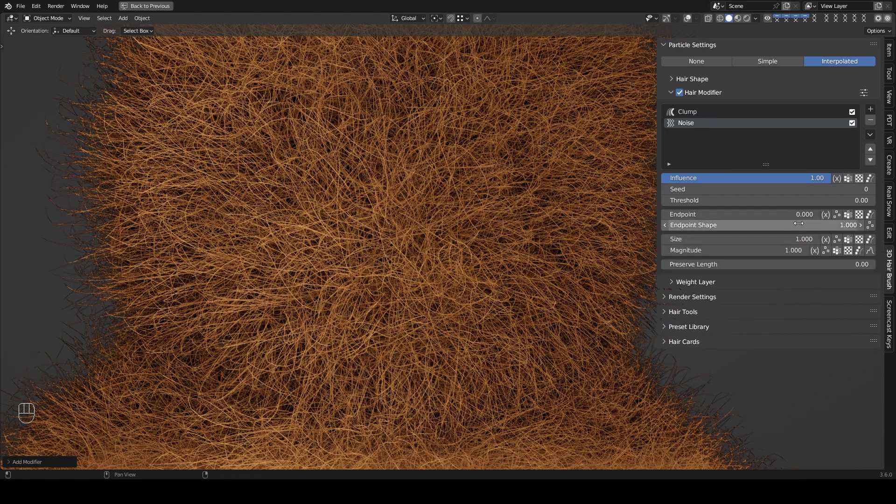
{"action": "left_click_drag", "start_coordinate": [838, 180], "coordinate": [822, 181]}
{"action": "double_click", "coordinate": [802, 178]}
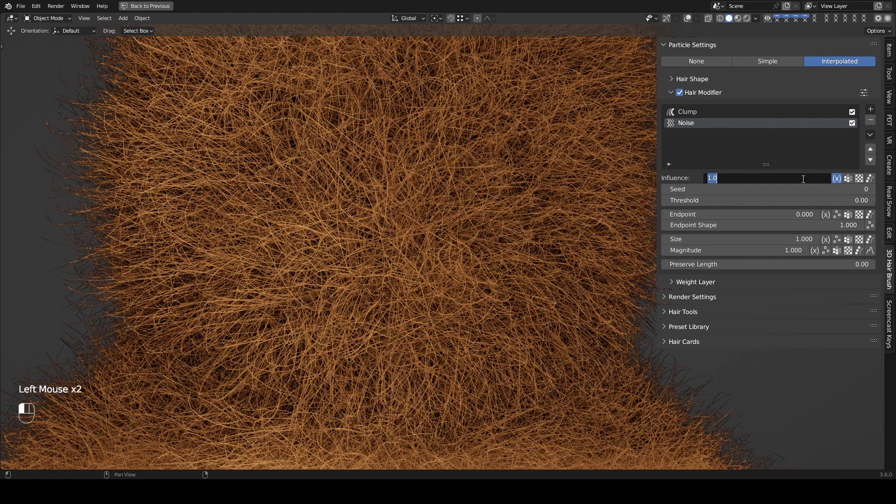
{"action": "type", "text": "_path"}
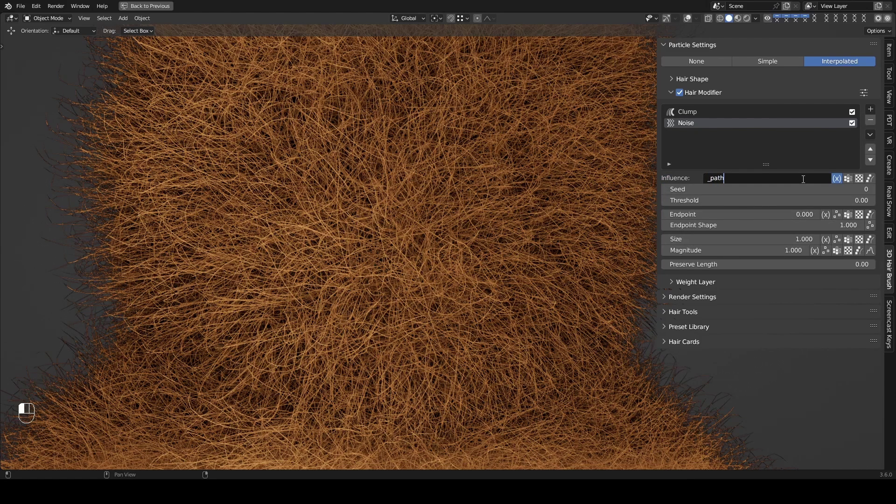
{"action": "type", "text": "_length"}
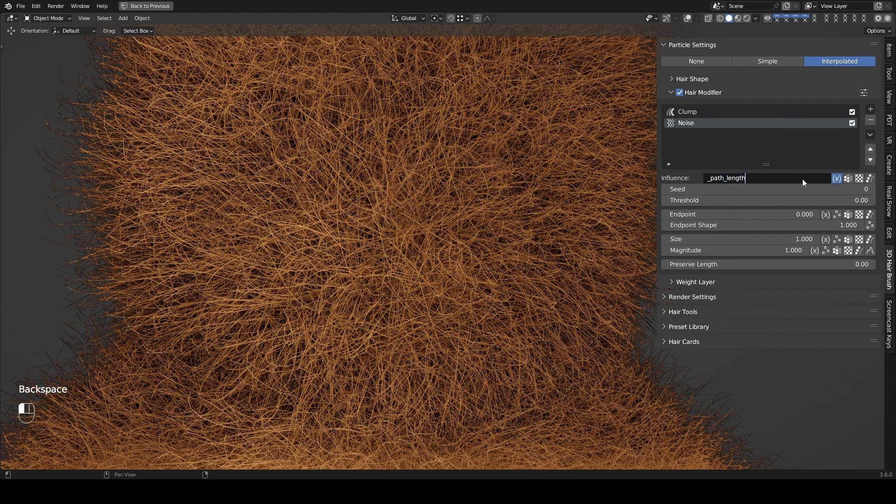
{"action": "key", "text": "Return"}
- Toggle the Noise modifier off and on to compare, viewing the whole bear
{"action": "scroll", "coordinate": [418, 215], "scroll_direction": "up", "scroll_amount": 2}
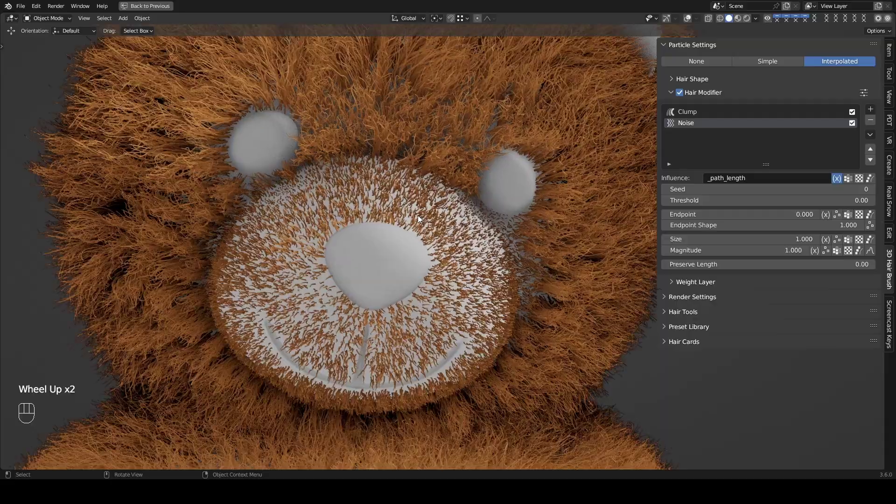
{"action": "mouse_move", "coordinate": [418, 214]}
{"action": "middle_mouse_down"}
{"action": "mouse_move", "coordinate": [460, 215]}
{"action": "mouse_move", "coordinate": [434, 217]}
{"action": "middle_mouse_up"}
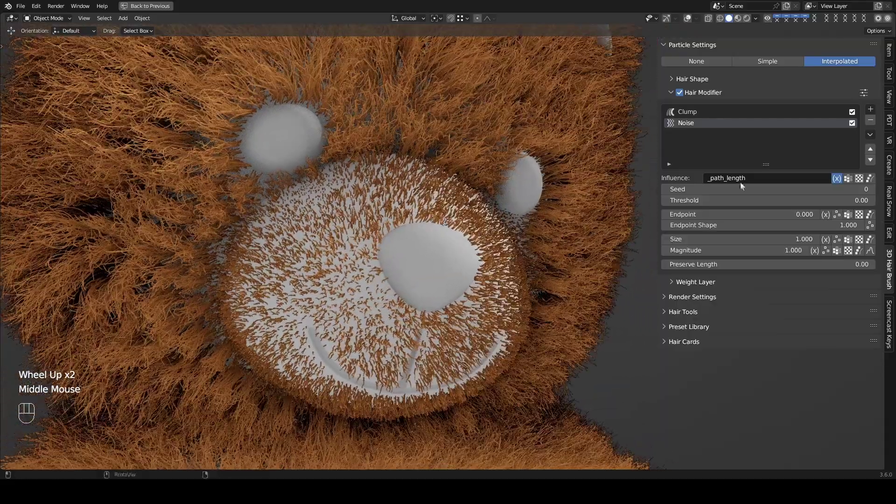
{"action": "left_click", "coordinate": [852, 124]}
{"action": "left_click", "coordinate": [852, 123]}
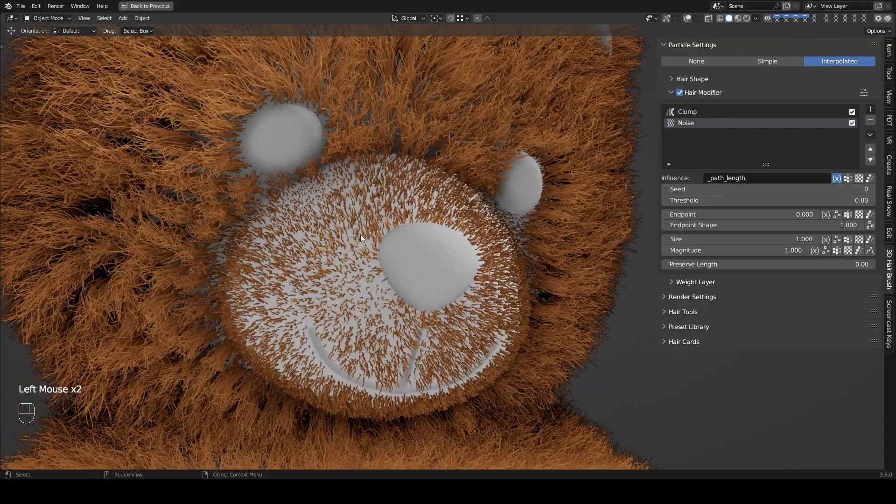
{"action": "scroll", "coordinate": [348, 226], "scroll_direction": "down", "scroll_amount": 3}
{"action": "middle_click_drag", "start_coordinate": [348, 225], "coordinate": [378, 217]}
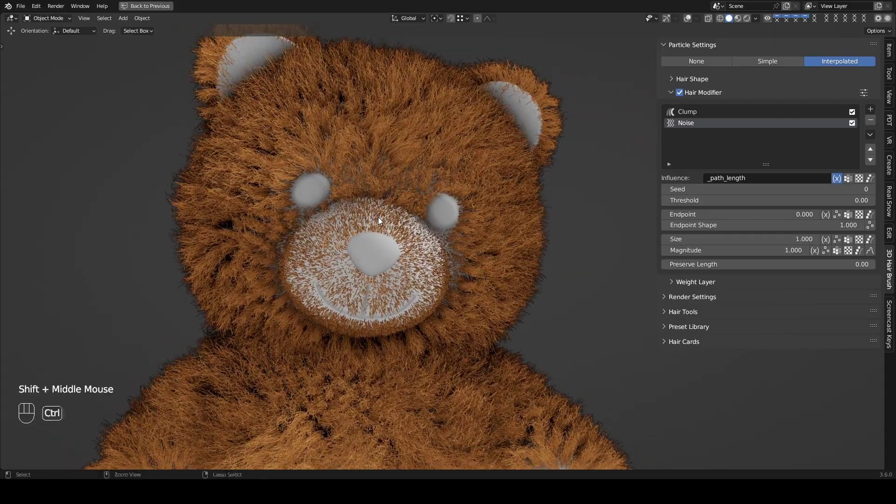
- Clear all hair modifiers, add Clump then Noise, and set Noise Magnitude to 0.1
{"action": "key", "text": "shift+ctrl+alt+a"}
{"action": "left_click", "coordinate": [869, 110]}
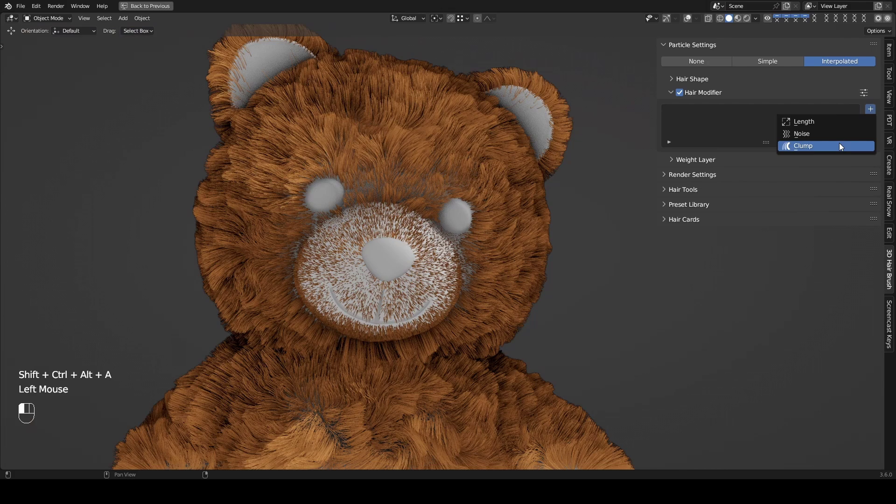
{"action": "left_click", "coordinate": [838, 146]}
{"action": "left_click", "coordinate": [870, 110]}
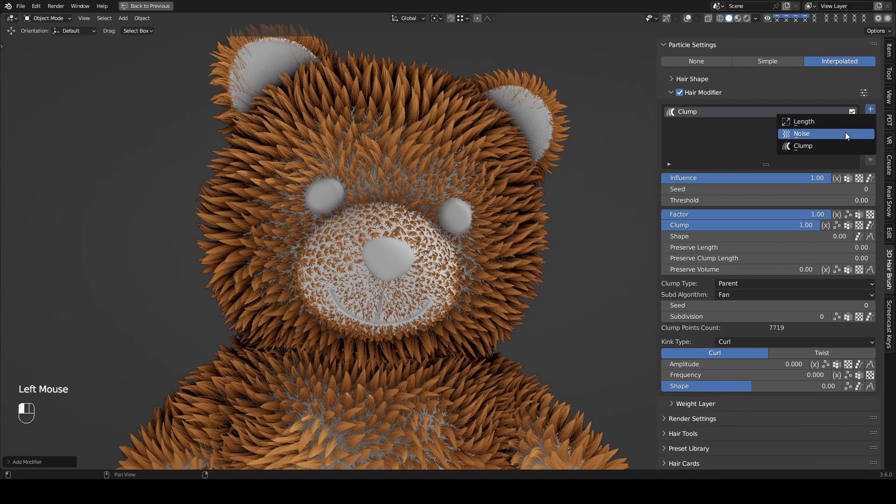
{"action": "left_click", "coordinate": [846, 134]}
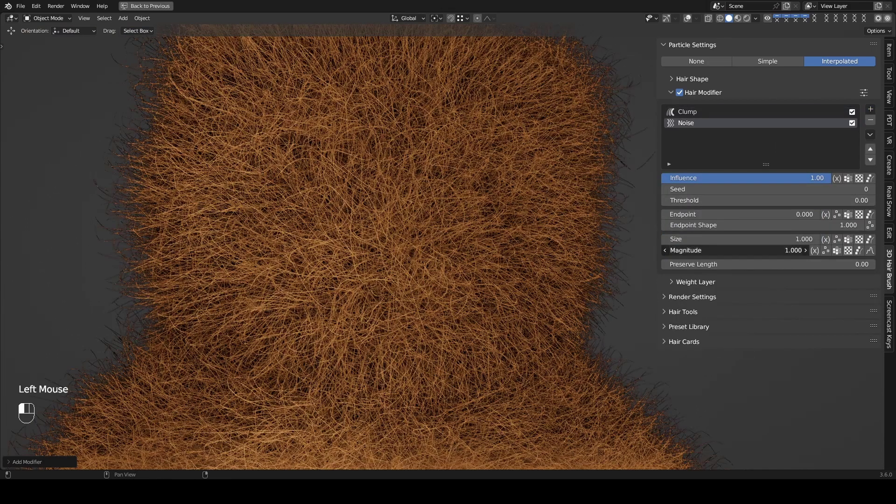
{"action": "left_click", "coordinate": [758, 251]}
{"action": "type", "text": ".1"}
{"action": "key", "text": "Return"}
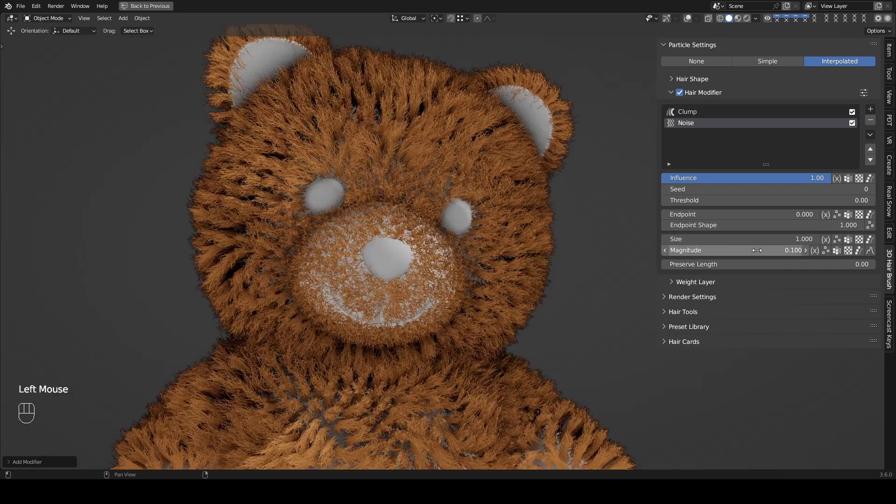
- Link Noise Influence to Clump's using _pset.child_modifier.modifiers[0].influence
{"action": "left_click", "coordinate": [768, 112]}
{"action": "right_click", "coordinate": [741, 177]}
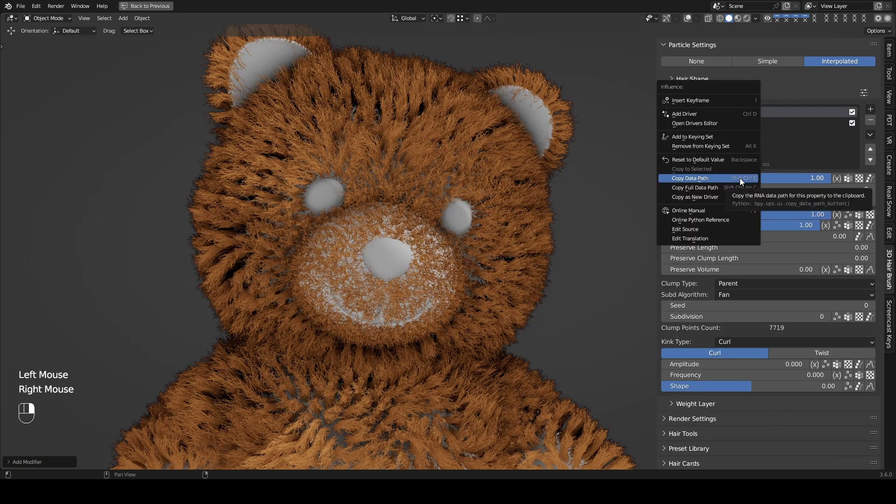
{"action": "left_click", "coordinate": [731, 123]}
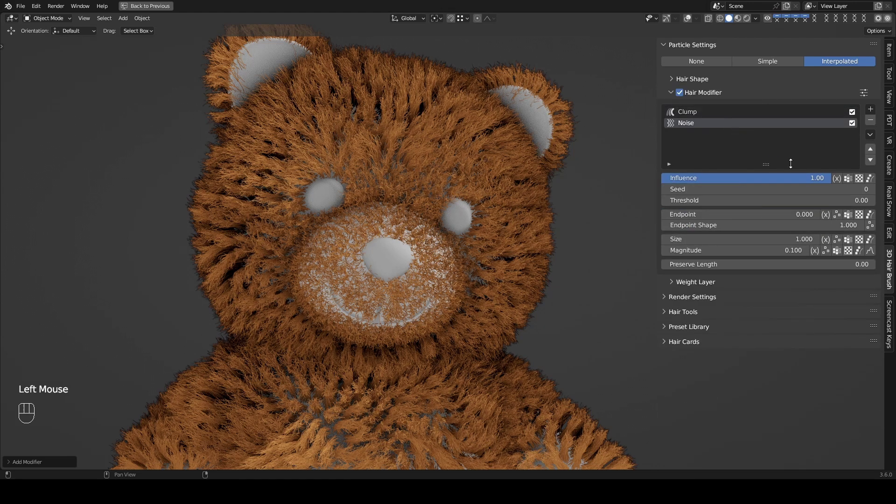
{"action": "left_click", "coordinate": [834, 178]}
{"action": "left_click", "coordinate": [770, 180]}
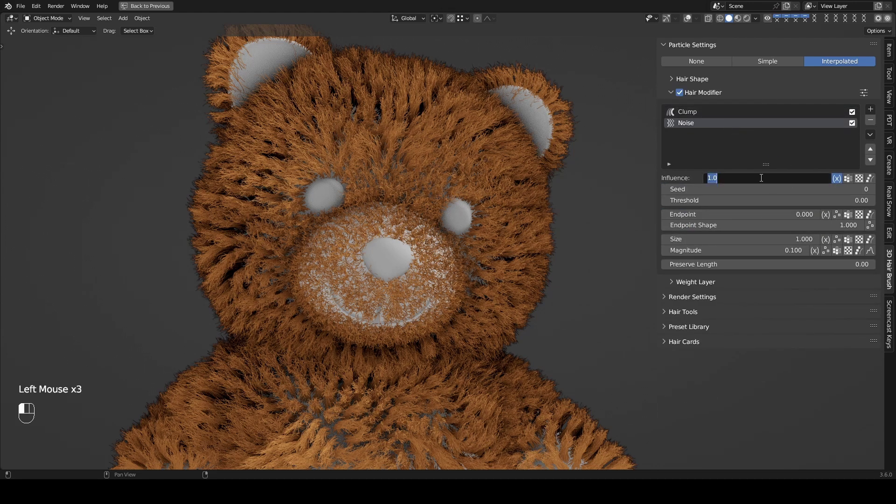
{"action": "type", "text": "_pset"}
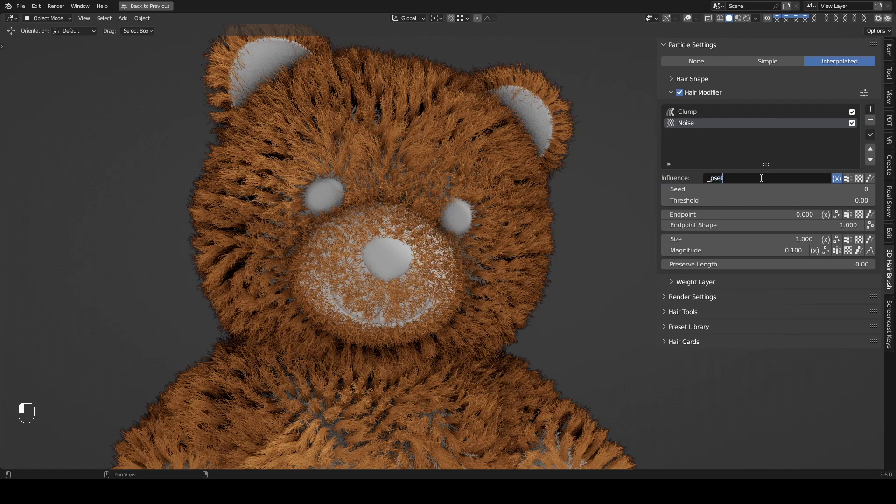
{"action": "type", "text": "."}
{"action": "type", "text": "child_modifier.modifiers[0].influence"}
{"action": "key", "text": "Return"}
- Lower Clump's Influence to 0.35 to loosen the clumps
{"action": "left_click", "coordinate": [754, 114]}
{"action": "left_click", "coordinate": [806, 177]}
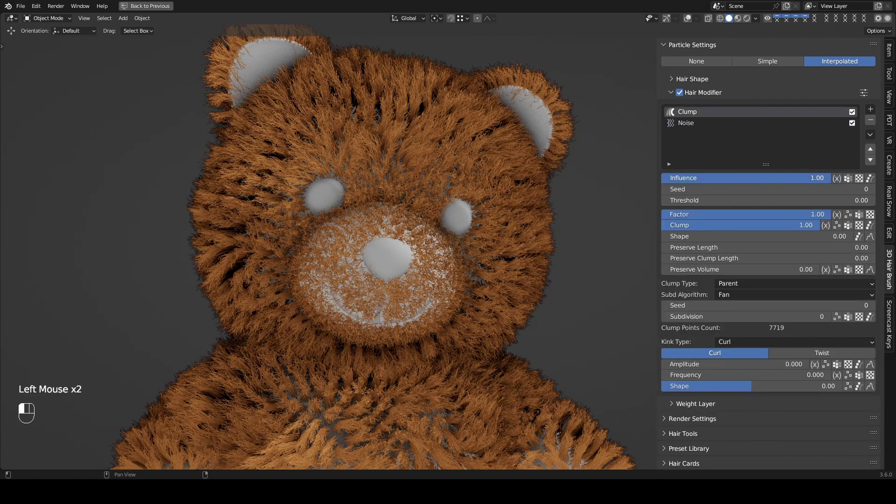
{"action": "left_click_drag", "start_coordinate": [806, 178], "coordinate": [660, 178]}
- Make the Noise Magnitude an expression reading _mods[0].scale
{"action": "left_click", "coordinate": [720, 123]}
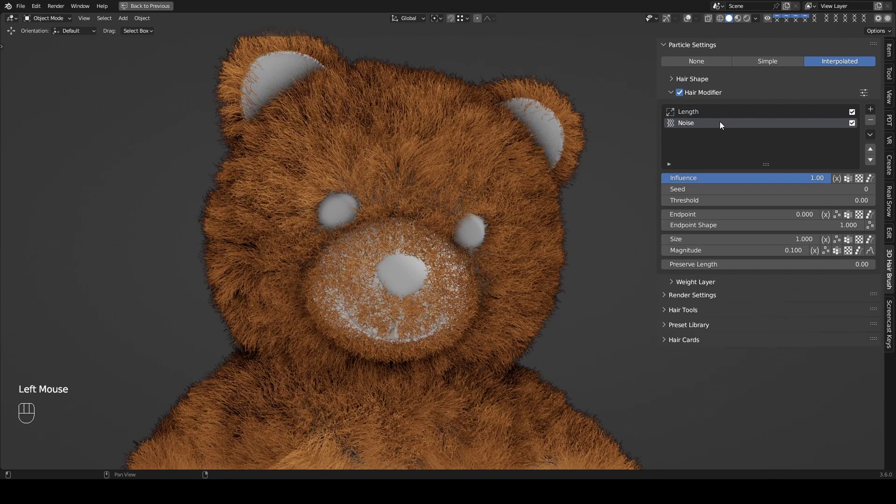
{"action": "left_click", "coordinate": [817, 250]}
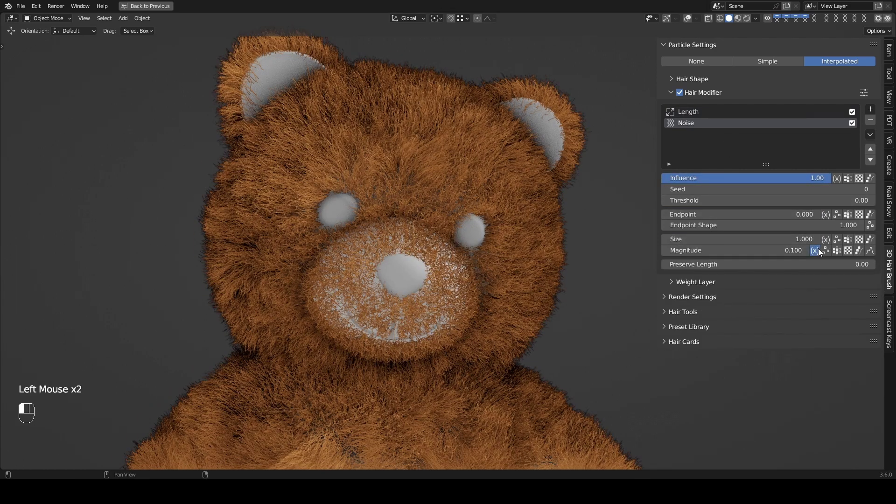
{"action": "left_click", "coordinate": [779, 248]}
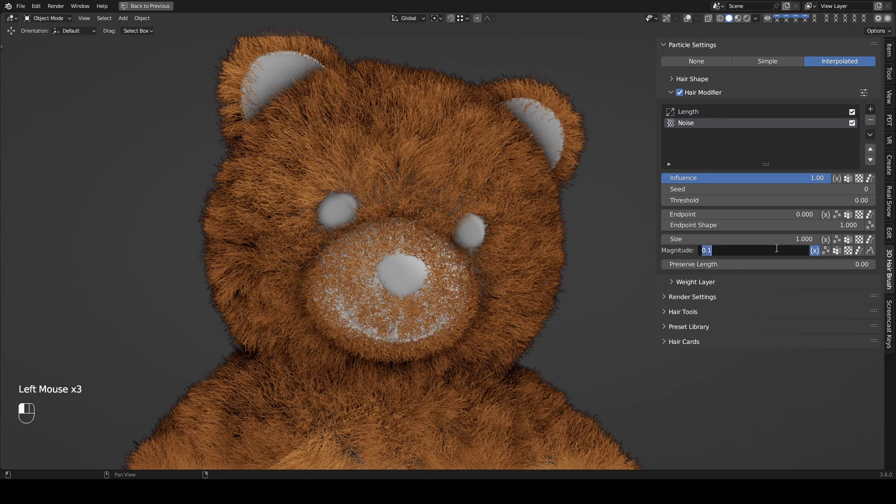
{"action": "type", "text": "_mod"}
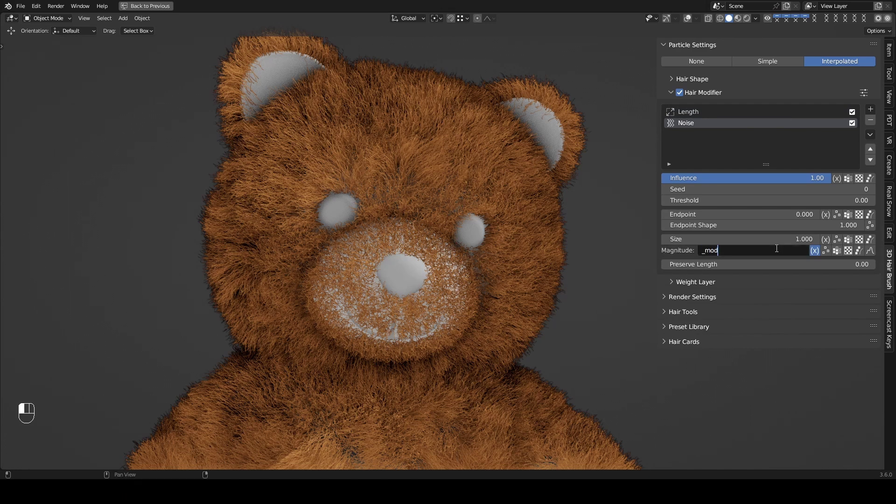
{"action": "type", "text": "s"}
{"action": "type", "text": "[0].scale"}
{"action": "key", "text": "Return"}
- Offset the Magnitude expression to _mods[0].scale -.9
{"action": "left_click", "coordinate": [775, 251]}
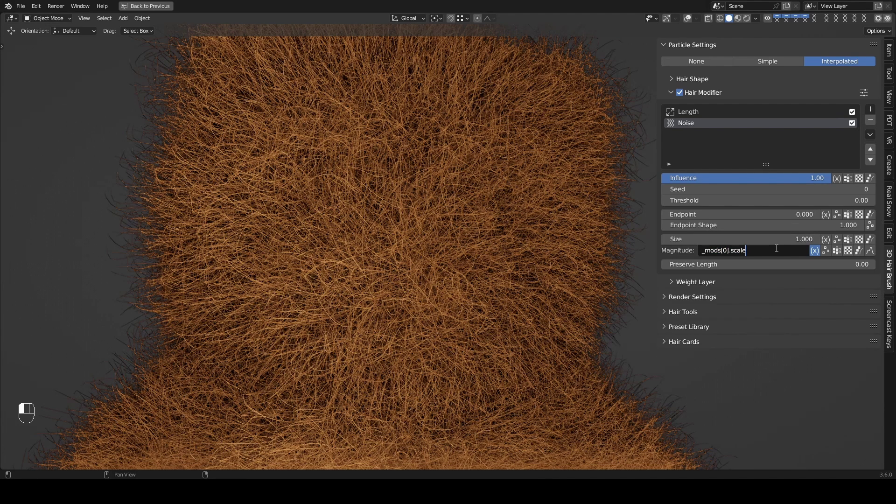
{"action": "type", "text": "-.5"}
{"action": "left_click", "coordinate": [777, 248]}
{"action": "key", "text": "BackSpace"}
{"action": "type", "text": "9"}
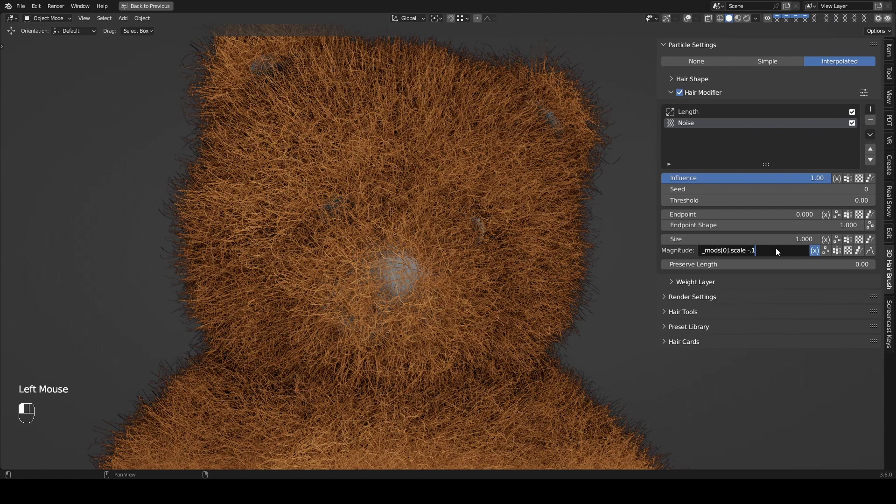
{"action": "key", "text": "Return"}
{"action": "left_click", "coordinate": [777, 248]}
{"action": "left_click", "coordinate": [776, 248]}
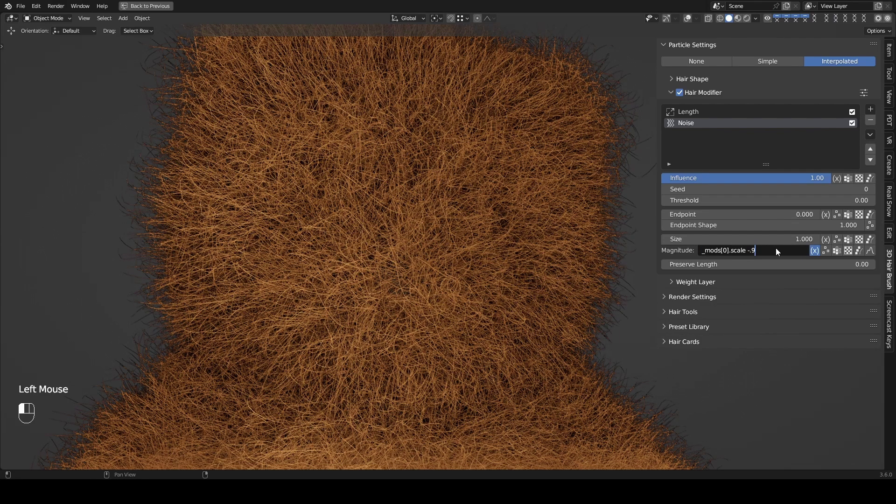
{"action": "key", "text": "Return"}
- Set the Length modifier's Scale to 1.4, then try a value of 4
{"action": "left_click", "coordinate": [696, 110]}
{"action": "double_click", "coordinate": [702, 227]}
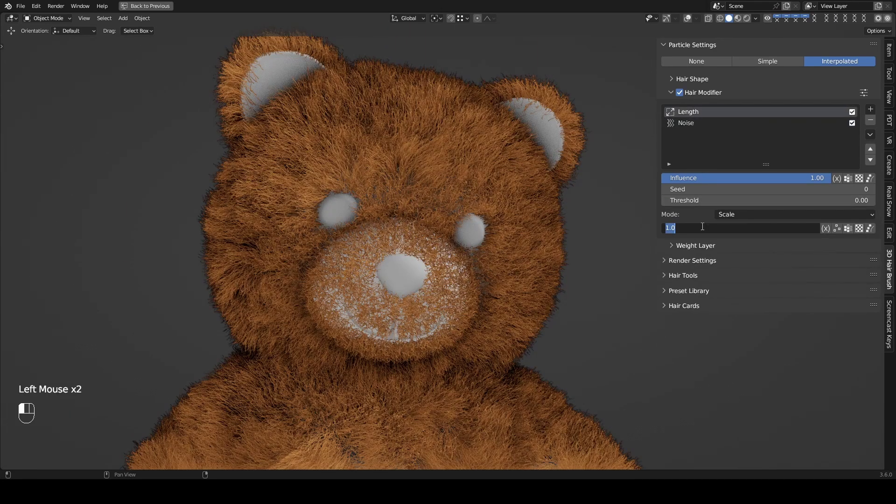
{"action": "key", "text": "Escape"}
{"action": "left_click", "coordinate": [702, 228]}
{"action": "type", "text": "1.4"}
{"action": "key", "text": "Return"}
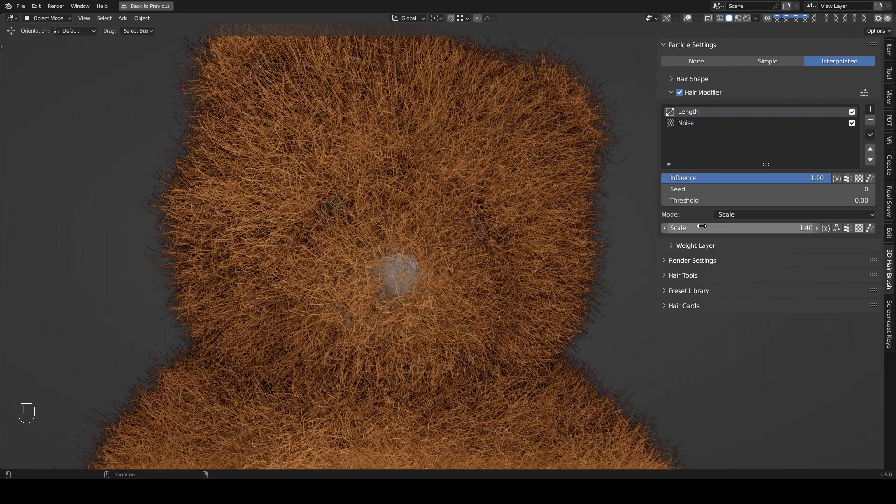
{"action": "left_click", "coordinate": [702, 227]}
{"action": "type", "text": "4"}
{"action": "scroll", "coordinate": [440, 220], "scroll_direction": "down", "scroll_amount": 3}
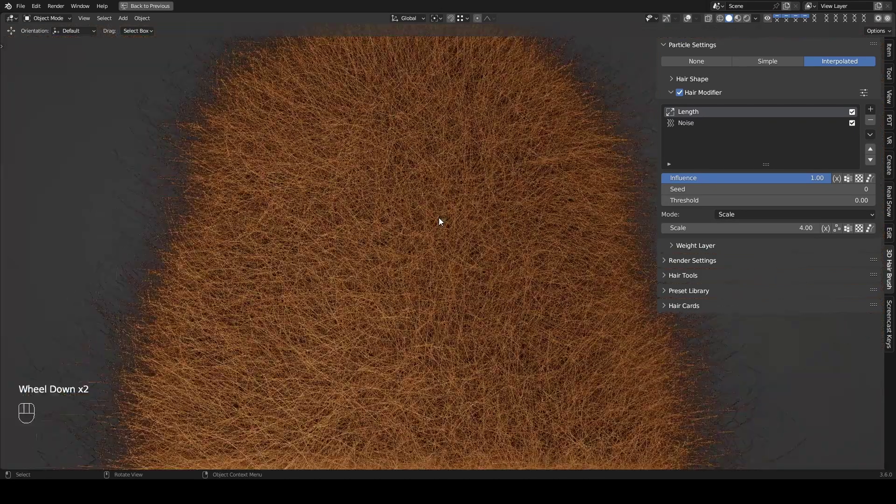
{"action": "scroll", "coordinate": [440, 220], "scroll_direction": "up", "scroll_amount": 1}
- Change the Magnitude driver to reference the Length modifier by name instead of index
{"action": "left_click", "coordinate": [685, 123]}
{"action": "scroll", "coordinate": [494, 204], "scroll_direction": "up", "scroll_amount": 2}
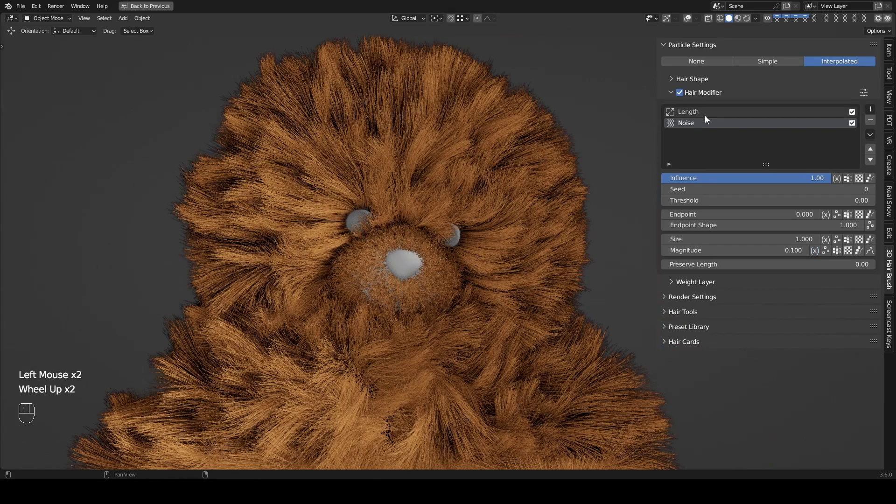
{"action": "left_click", "coordinate": [814, 251]}
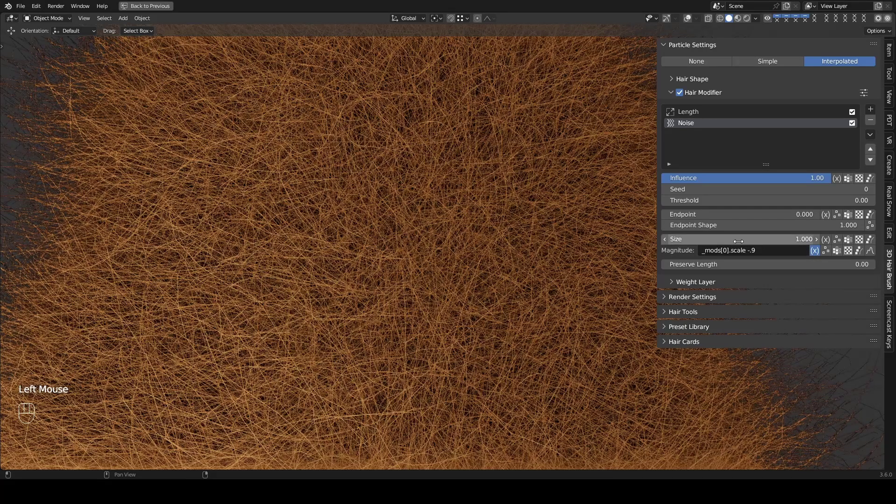
{"action": "key", "text": "shift+ctrl+alt+a"}
{"action": "left_click", "coordinate": [726, 251]}
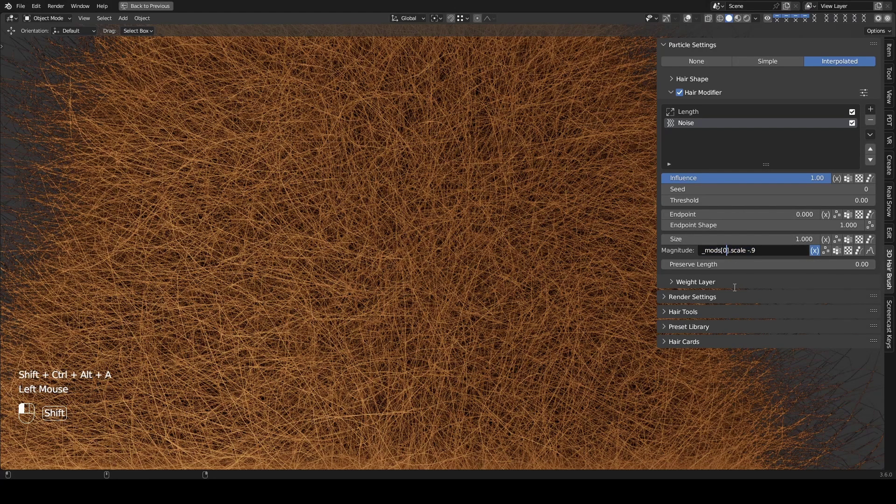
{"action": "type", "text": "\""}
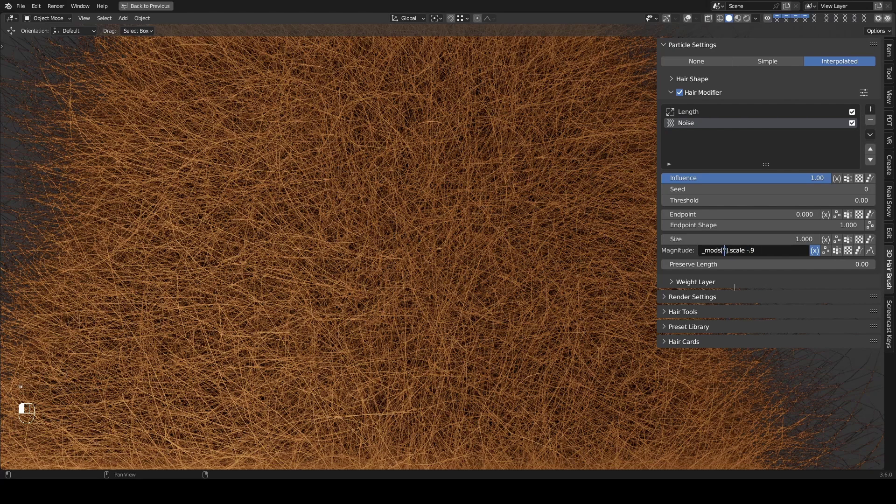
{"action": "type", "text": "Length"}
{"action": "key", "text": "Return"}
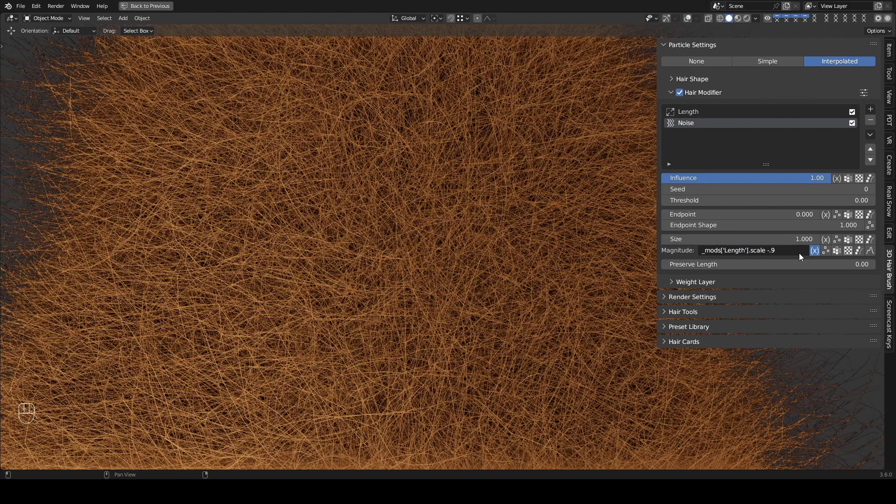
{"action": "left_click", "coordinate": [814, 250]}
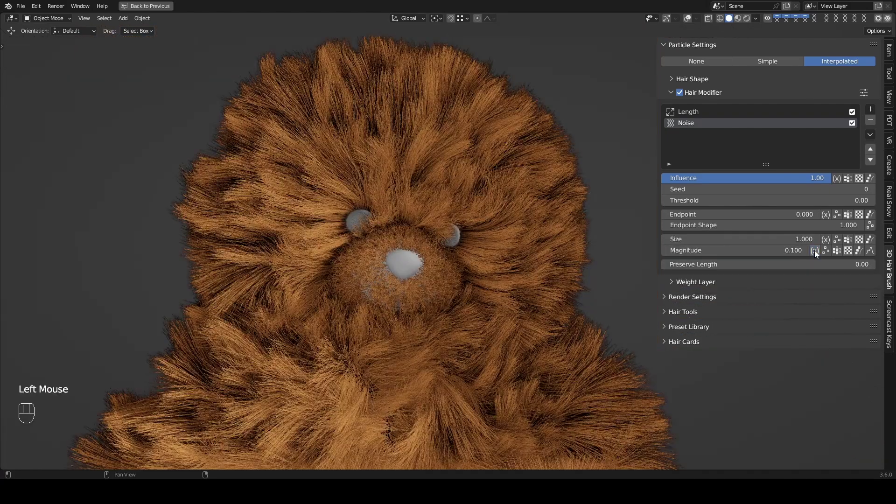
{"action": "left_click", "coordinate": [814, 250]}
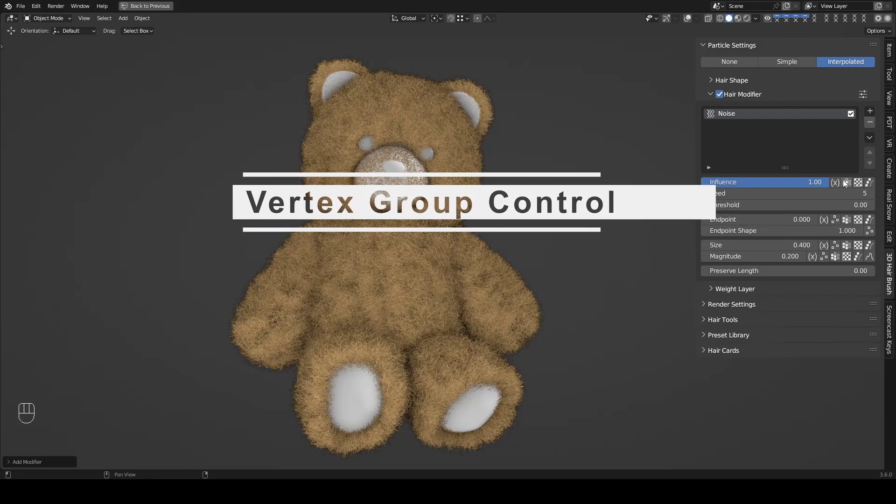
{"action": "left_click", "coordinate": [847, 183]}
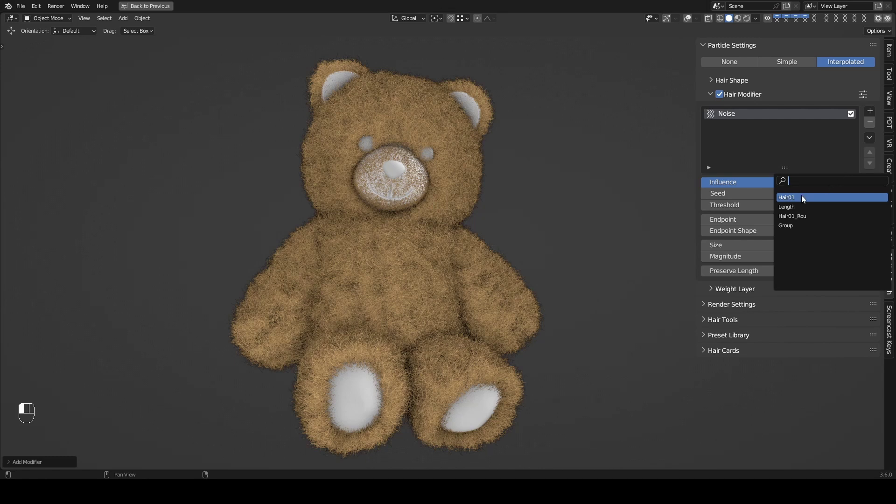
{"action": "left_click", "coordinate": [802, 197]}
{"action": "left_click", "coordinate": [831, 193]}
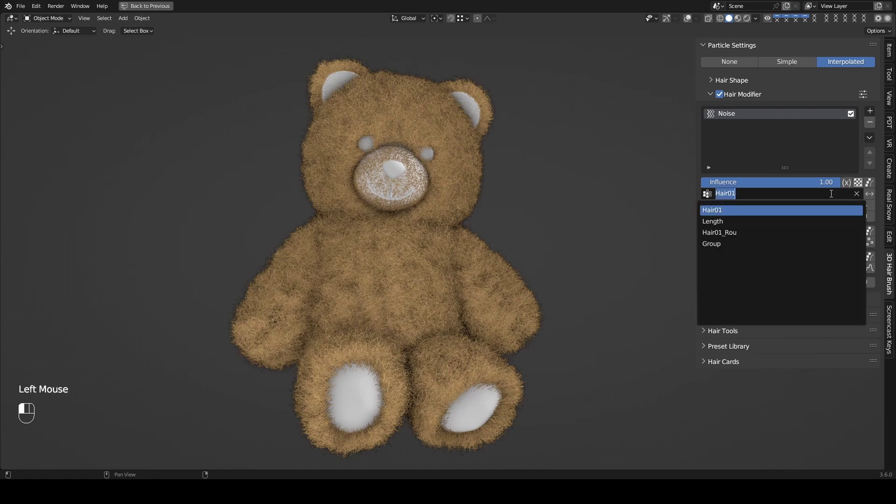
{"action": "left_click", "coordinate": [791, 243]}
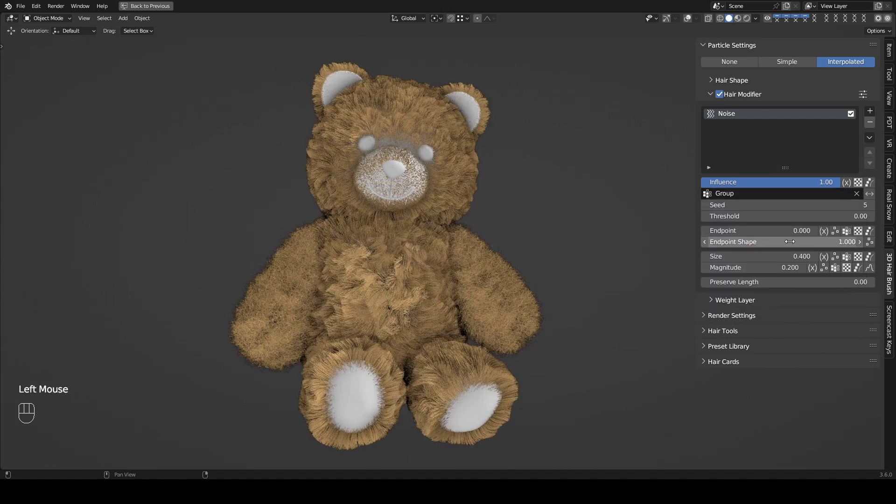
{"action": "left_click", "coordinate": [869, 194]}
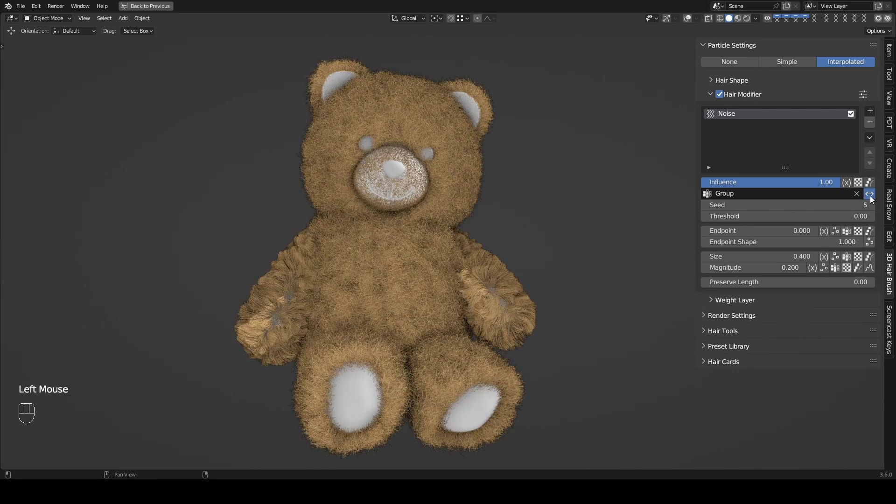
{"action": "left_click", "coordinate": [871, 196]}
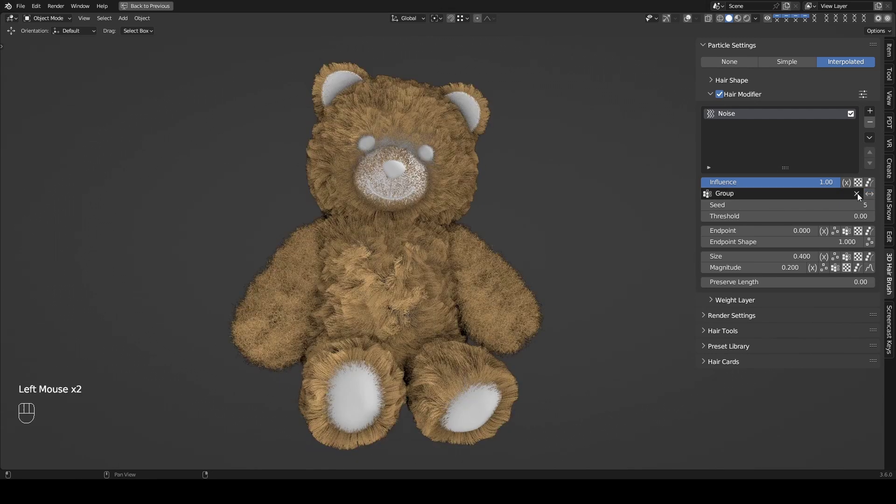
{"action": "left_click", "coordinate": [859, 195]}
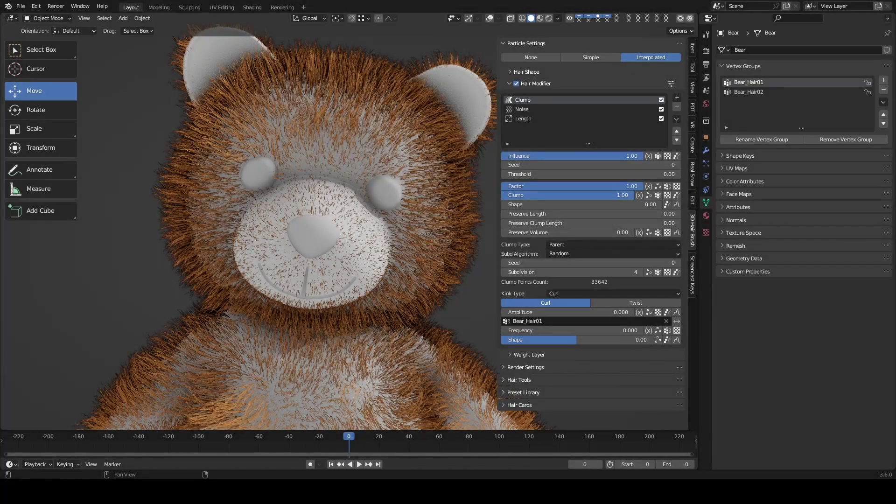
- Rename Bear_Hair01 to Bear_Hair and repoint the Clump kink's vertex group to it
{"action": "double_click", "coordinate": [759, 83]}
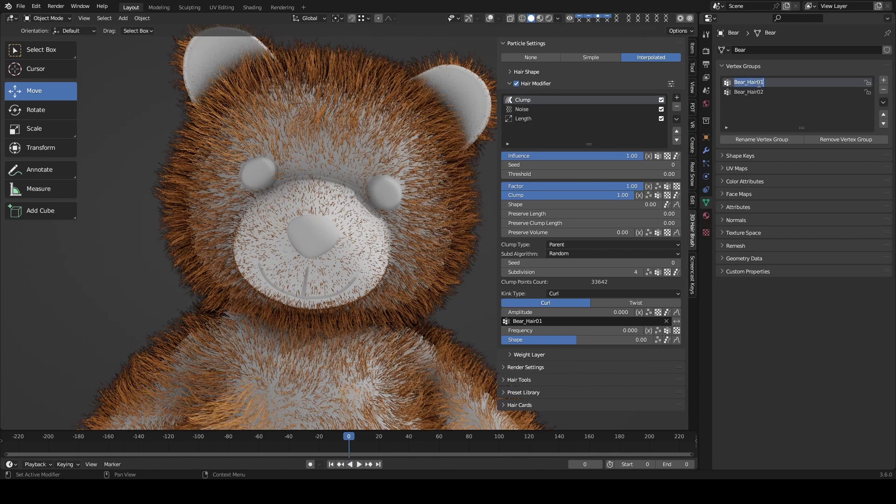
{"action": "left_click", "coordinate": [769, 82]}
{"action": "key", "text": "BackSpace"}
{"action": "key", "text": "BackSpace"}
{"action": "key", "text": "Return"}
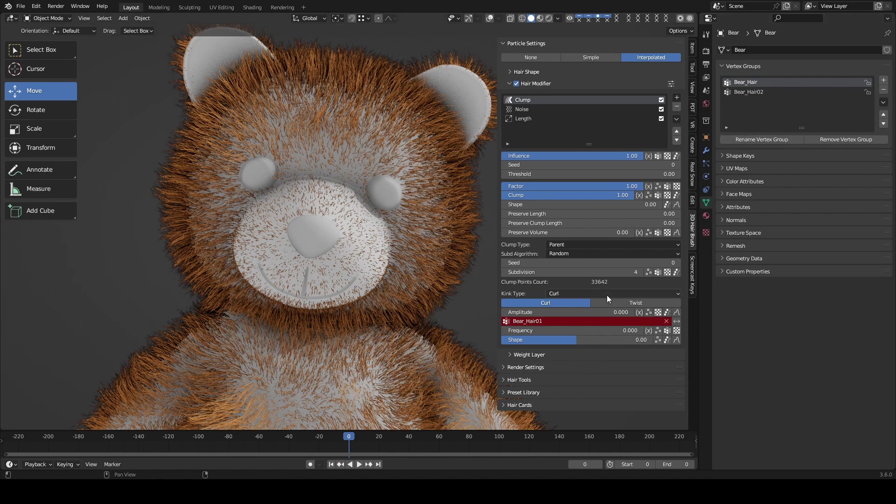
{"action": "left_click", "coordinate": [562, 321]}
{"action": "left_click", "coordinate": [551, 355]}
- Rename the Bear_Hair vertex group to Bear_Hair_A
{"action": "left_click", "coordinate": [760, 140]}
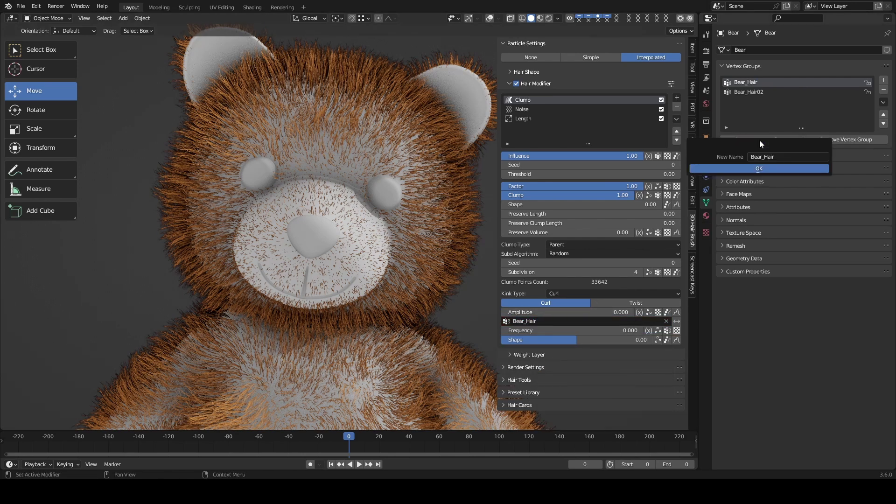
{"action": "left_click", "coordinate": [790, 157]}
{"action": "type", "text": "_A"}
{"action": "left_click", "coordinate": [761, 167]}
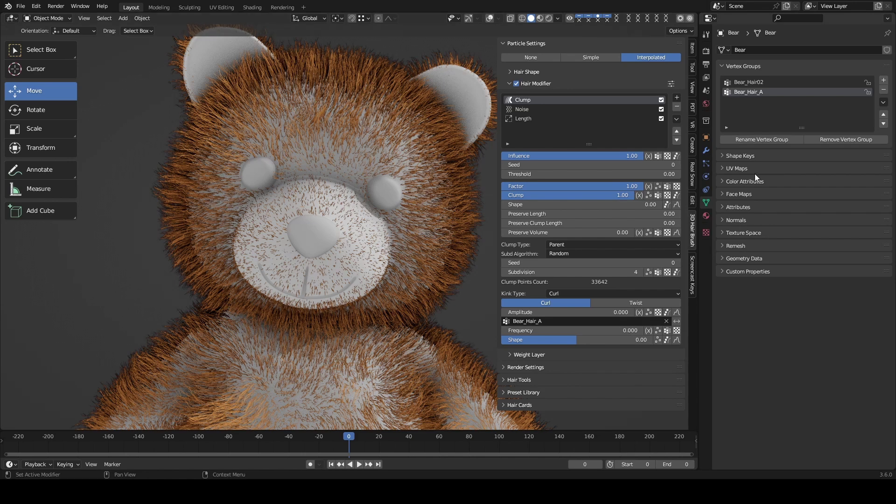
- Delete the Bear_Hair_A and Bear_Hair02 vertex groups, repointing the kink in between
{"action": "left_click", "coordinate": [883, 91]}
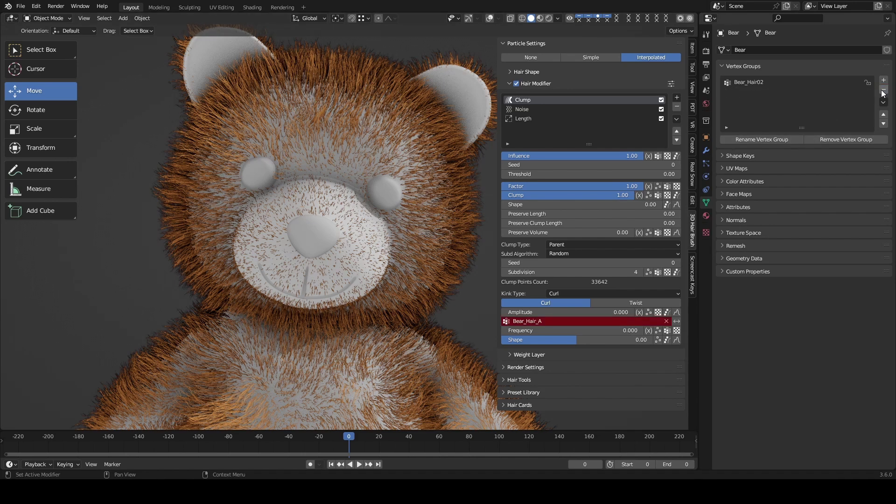
{"action": "left_click", "coordinate": [569, 322]}
{"action": "left_click", "coordinate": [517, 355]}
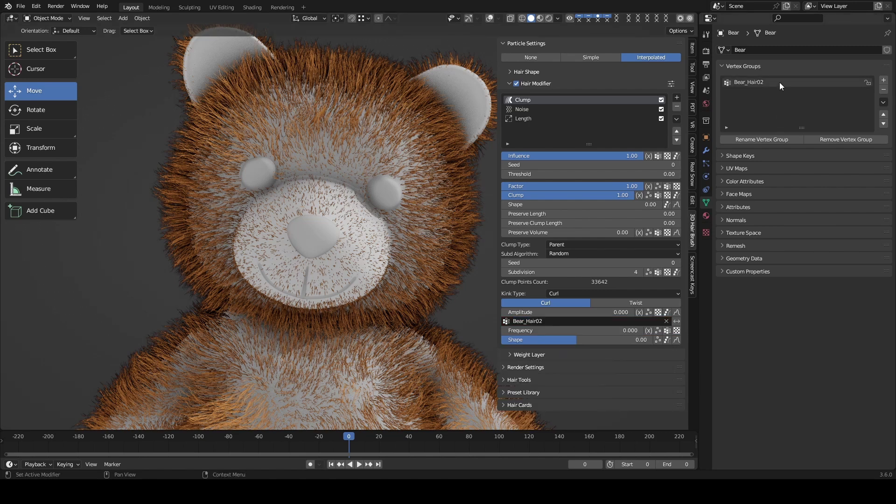
{"action": "left_click", "coordinate": [838, 139]}
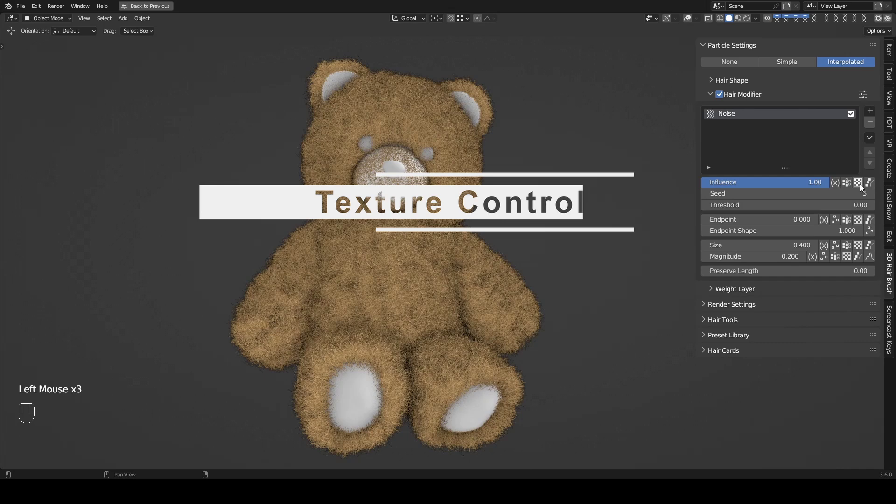
- Add a new Image or Movie texture to the Noise modifier's Influence slot
{"action": "left_click", "coordinate": [859, 184]}
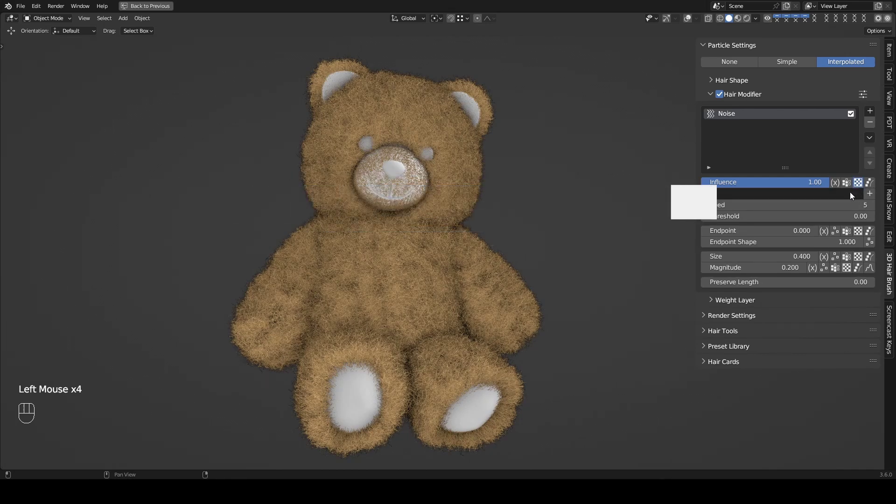
{"action": "left_click", "coordinate": [850, 192]}
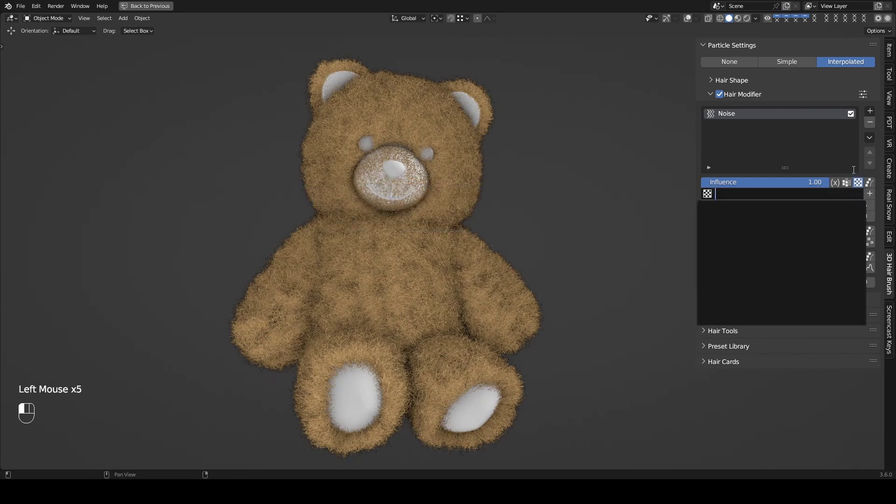
{"action": "left_click", "coordinate": [870, 196]}
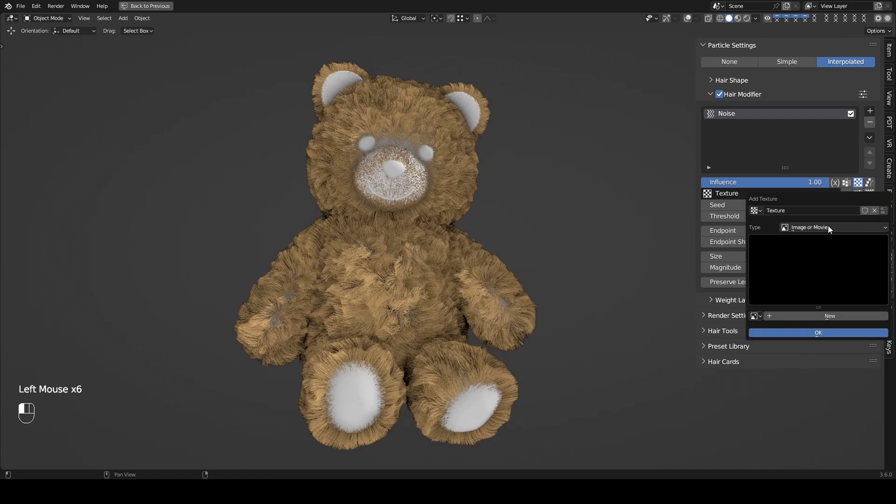
{"action": "left_click", "coordinate": [814, 227]}
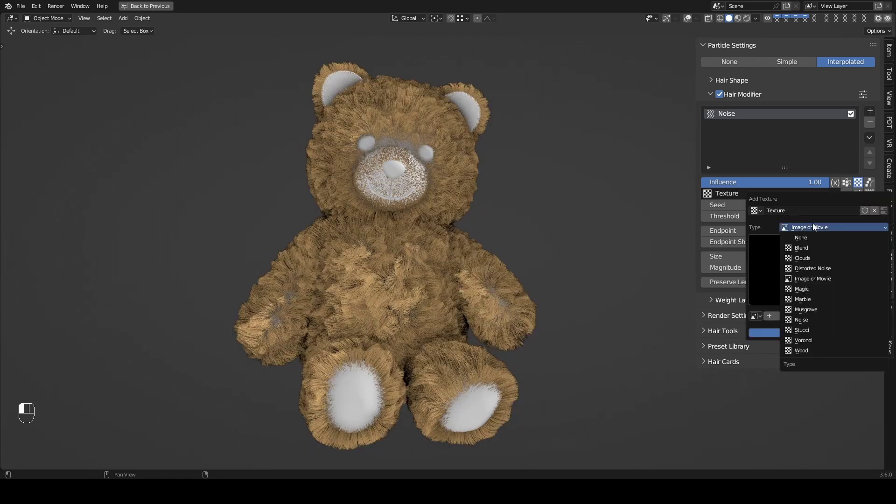
{"action": "left_click", "coordinate": [811, 278]}
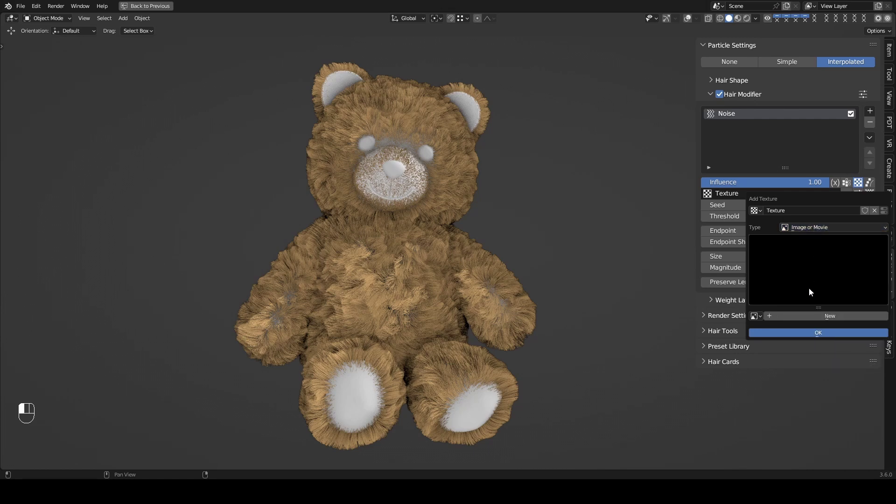
- Create a new black-filled 1024 px image for that texture
{"action": "left_click", "coordinate": [806, 317]}
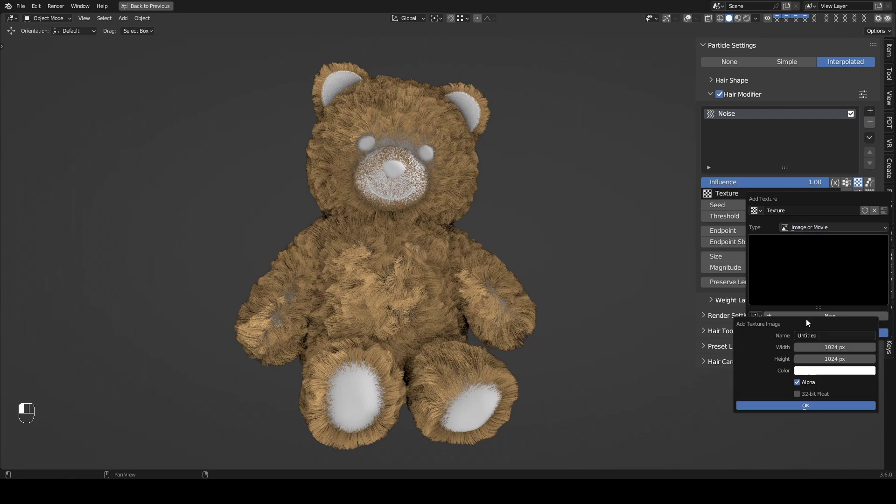
{"action": "left_click", "coordinate": [816, 375]}
{"action": "left_click_drag", "start_coordinate": [864, 348], "coordinate": [847, 348]}
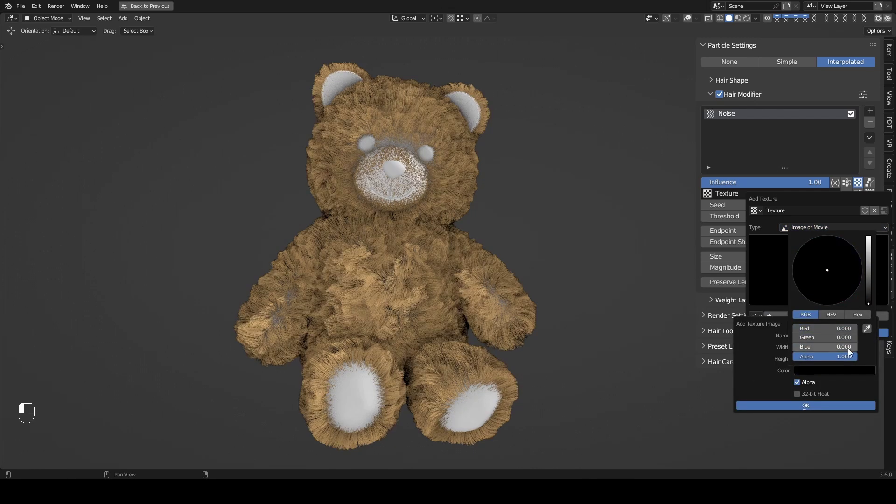
{"action": "left_click", "coordinate": [833, 406]}
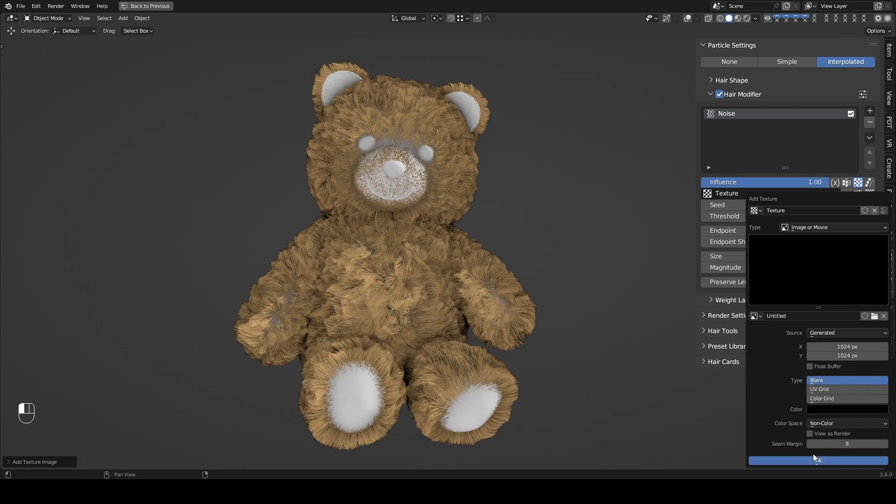
- Paint white over the bear's arms on the influence texture, then return to Object Mode
{"action": "key", "text": "ctrl+Tab"}
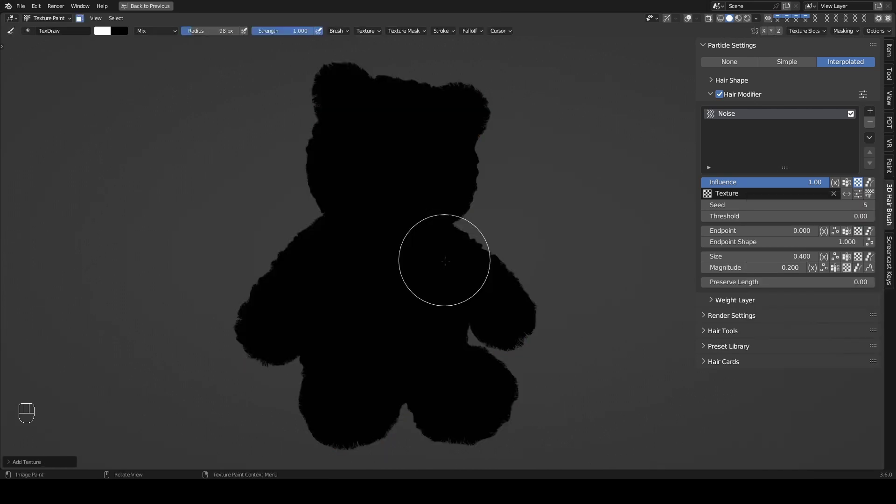
{"action": "scroll", "coordinate": [448, 264], "scroll_direction": "up", "scroll_amount": 2}
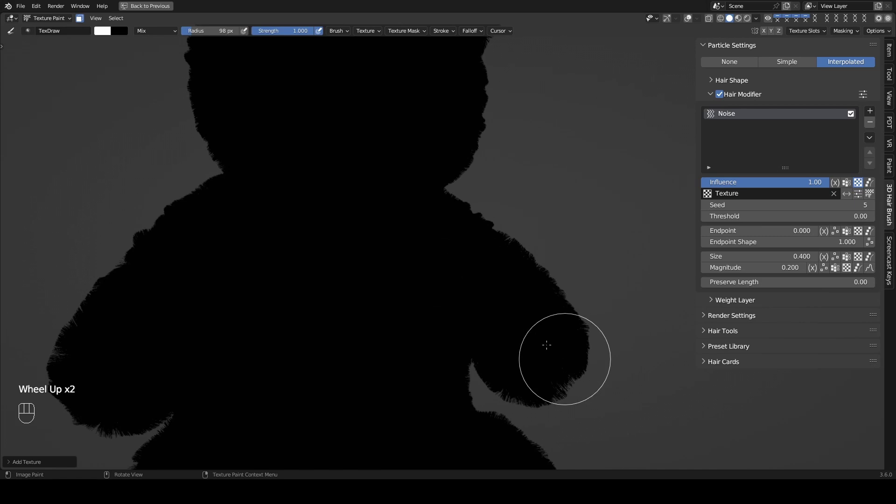
{"action": "mouse_move", "coordinate": [547, 345]}
{"action": "left_mouse_down"}
{"action": "mouse_move", "coordinate": [497, 320]}
{"action": "mouse_move", "coordinate": [464, 230]}
{"action": "mouse_move", "coordinate": [541, 365]}
{"action": "mouse_move", "coordinate": [551, 322]}
{"action": "left_mouse_up"}
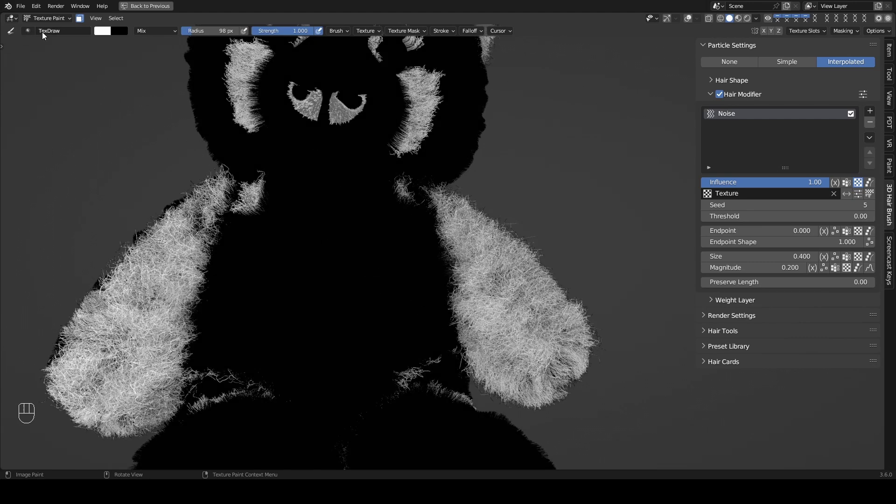
{"action": "left_click", "coordinate": [55, 18]}
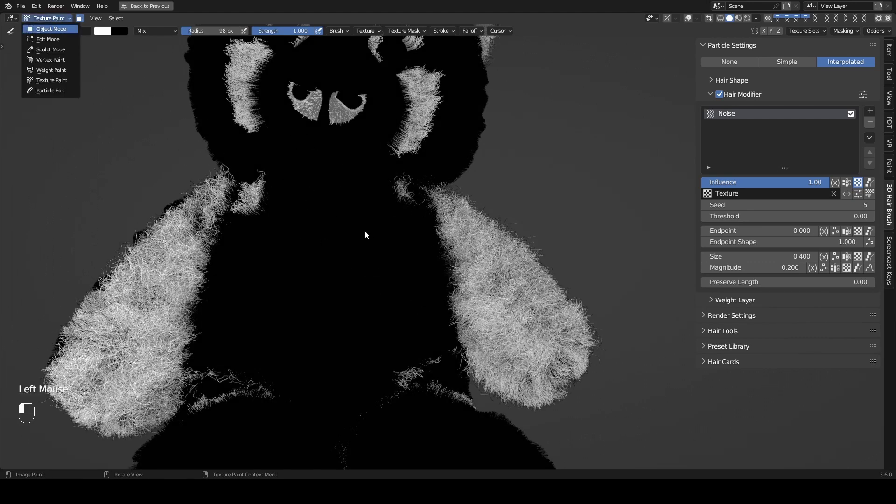
{"action": "left_click", "coordinate": [51, 28]}
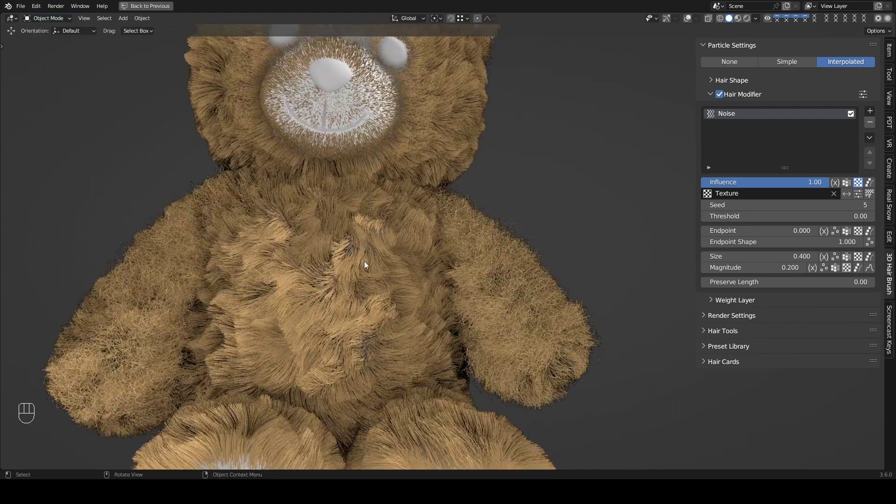
- Toggle the influence texture's option on and off, then open its Edit Texture settings
{"action": "scroll", "coordinate": [364, 260], "scroll_direction": "down", "scroll_amount": 2}
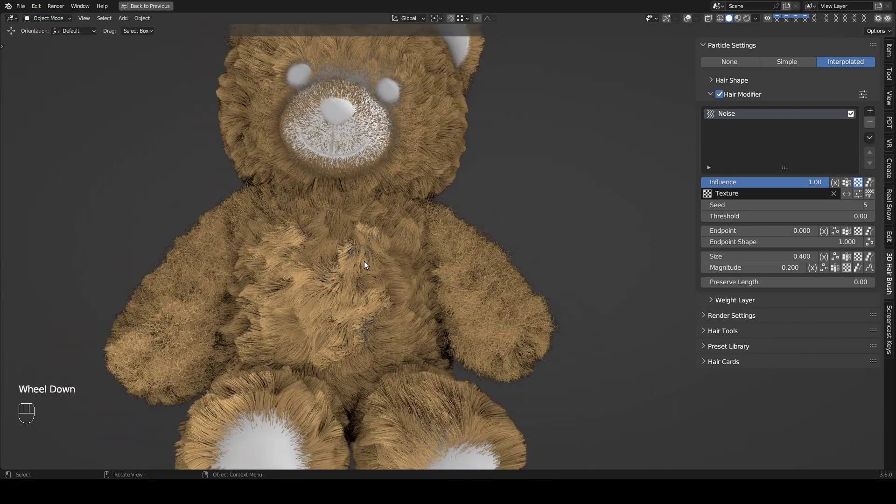
{"action": "left_click", "coordinate": [847, 193]}
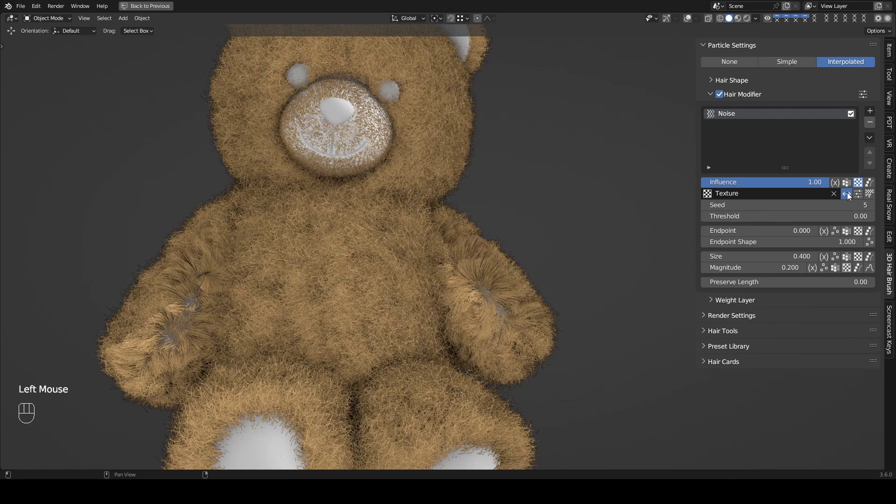
{"action": "left_click", "coordinate": [847, 193]}
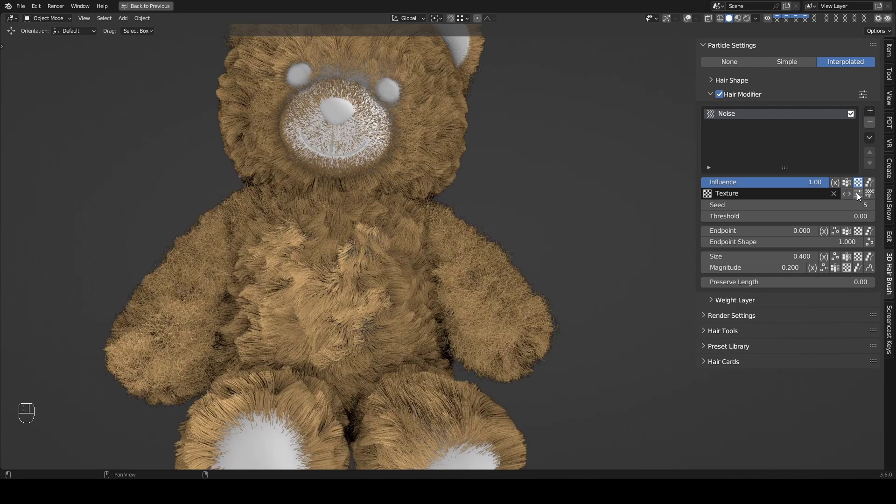
{"action": "left_click", "coordinate": [857, 193]}
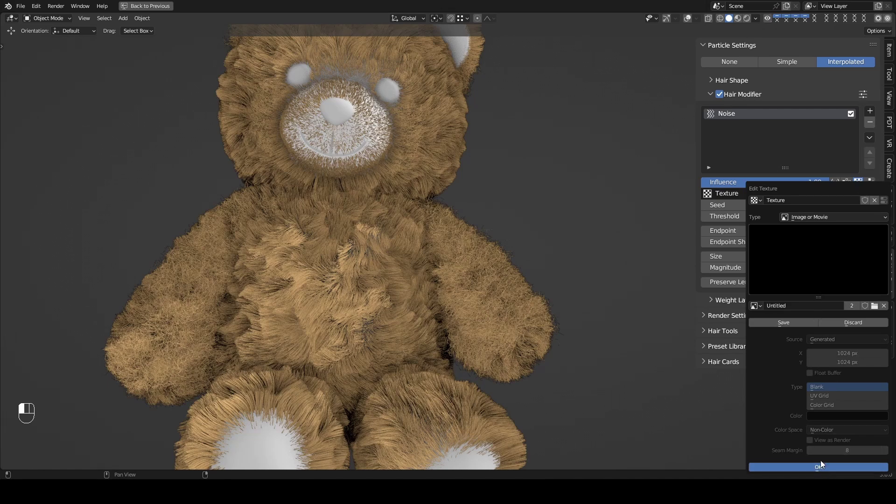
- Paint white over the bear's legs on the Noise influence texture and return to Object Mode
{"action": "key", "text": "Return"}
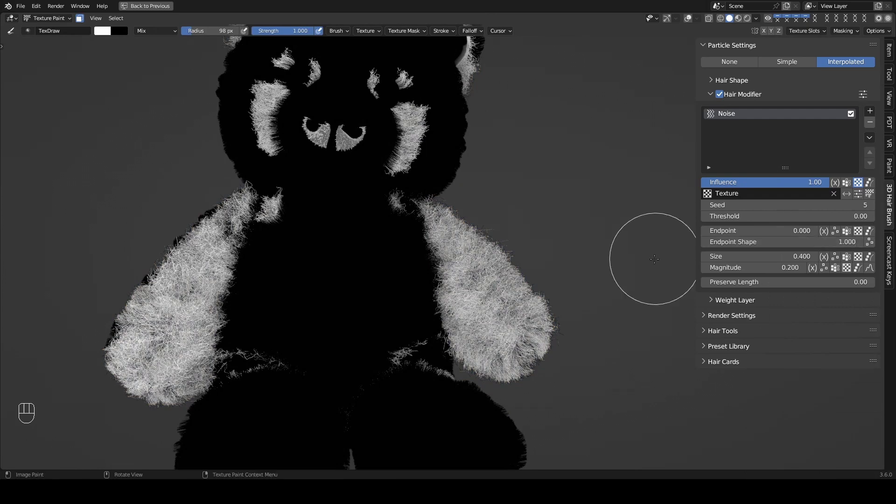
{"action": "left_click", "coordinate": [65, 21]}
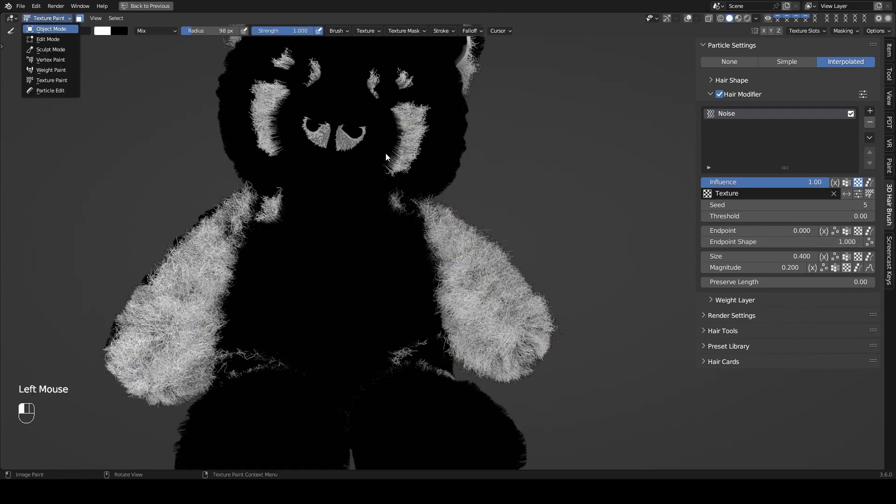
{"action": "key", "text": "Return"}
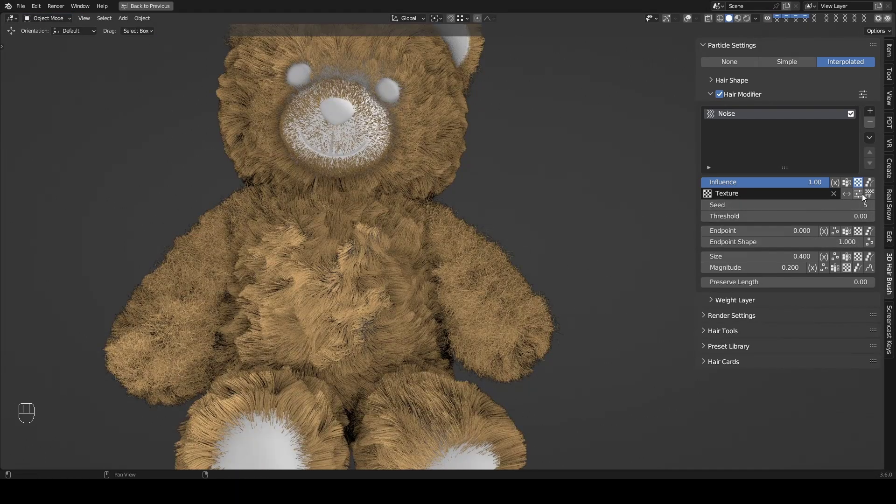
{"action": "left_click", "coordinate": [869, 195]}
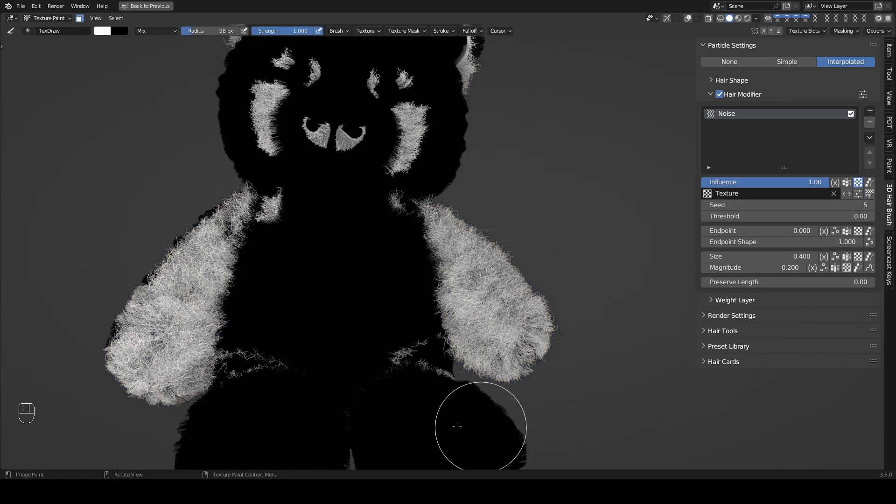
{"action": "left_click_drag", "start_coordinate": [456, 426], "coordinate": [446, 426]}
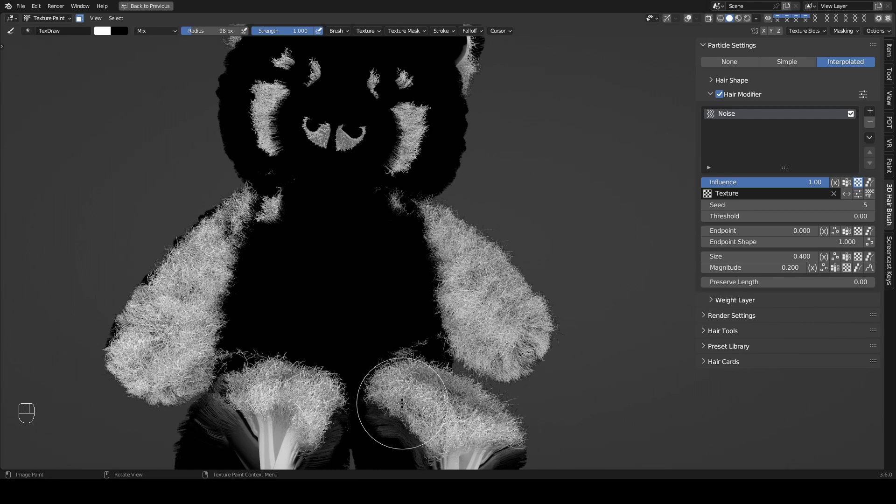
{"action": "left_click", "coordinate": [52, 19]}
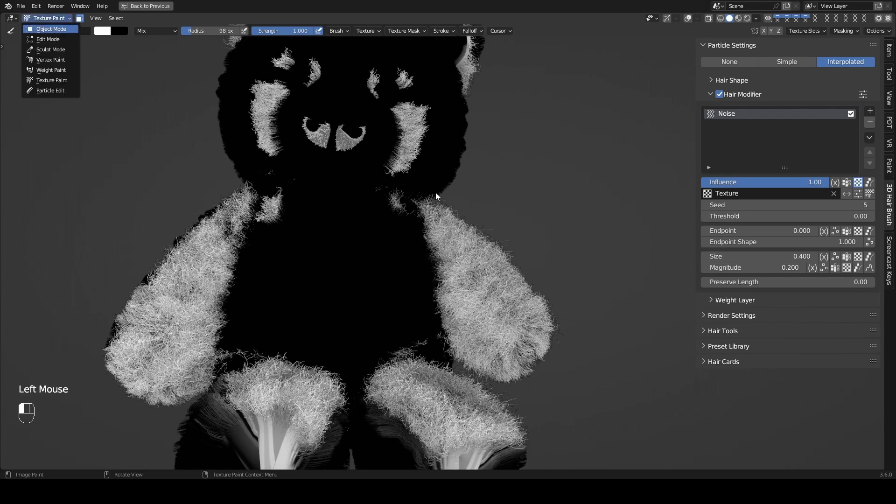
{"action": "key", "text": "Return"}
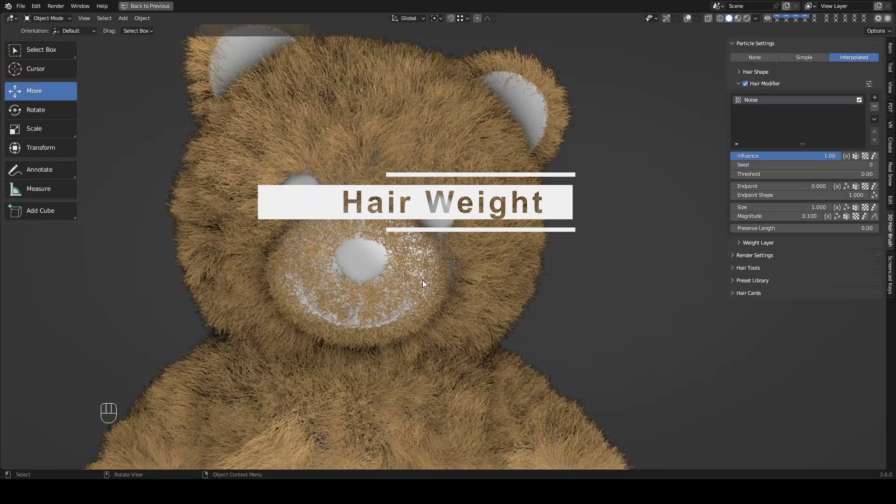
- Expand the Weight Layer panel and add a Point-type layer named 'Hair01'
{"action": "left_click", "coordinate": [874, 157]}
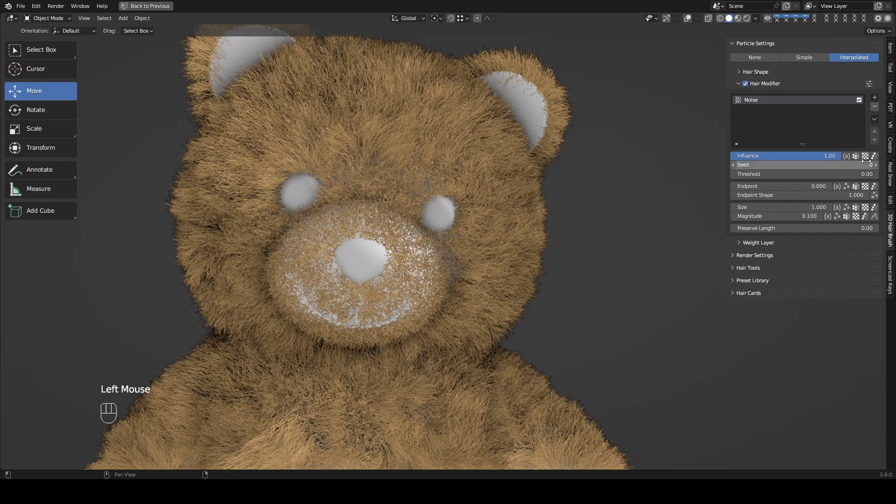
{"action": "left_click", "coordinate": [762, 243]}
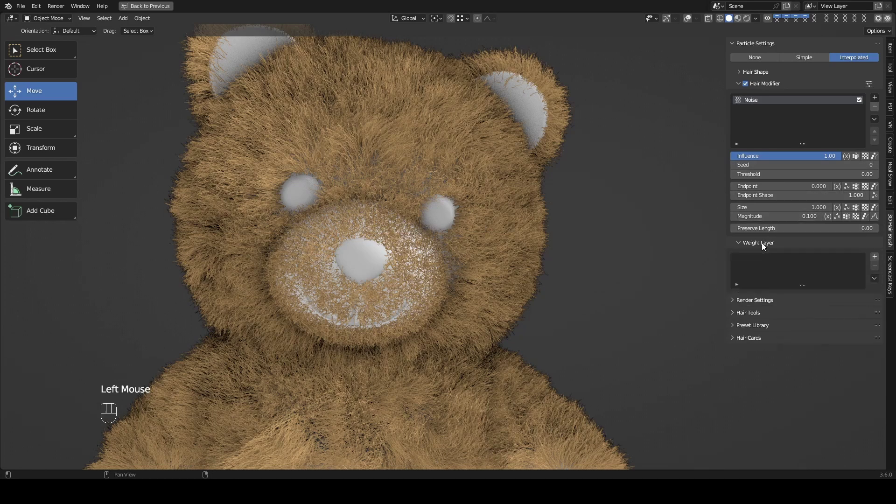
{"action": "left_click", "coordinate": [874, 257]}
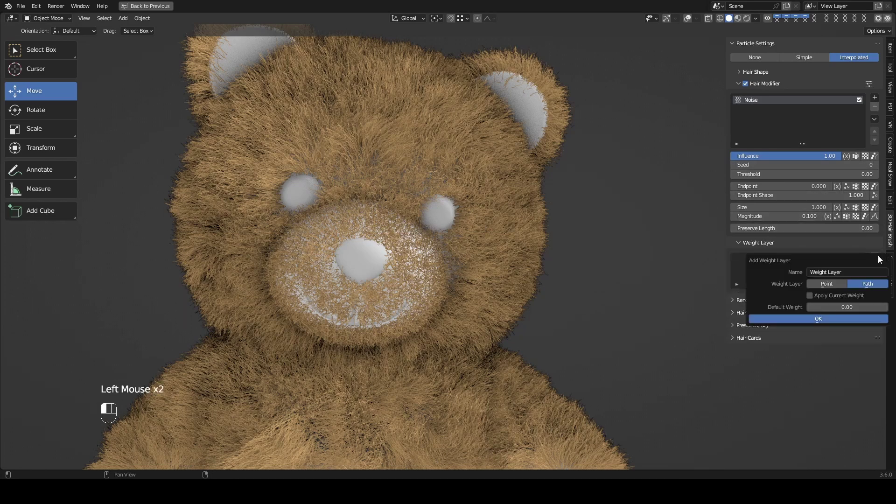
{"action": "left_click", "coordinate": [835, 273]}
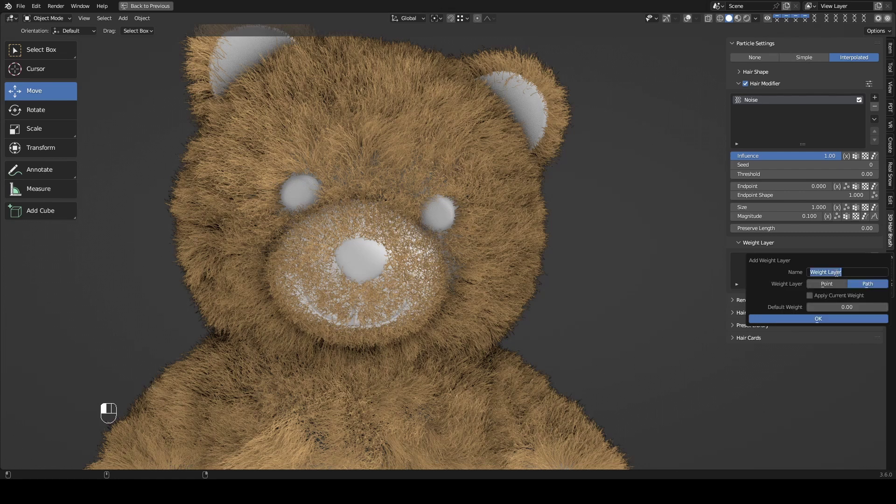
{"action": "type", "text": "Hair01"}
{"action": "key", "text": "Return"}
{"action": "left_click", "coordinate": [831, 283]}
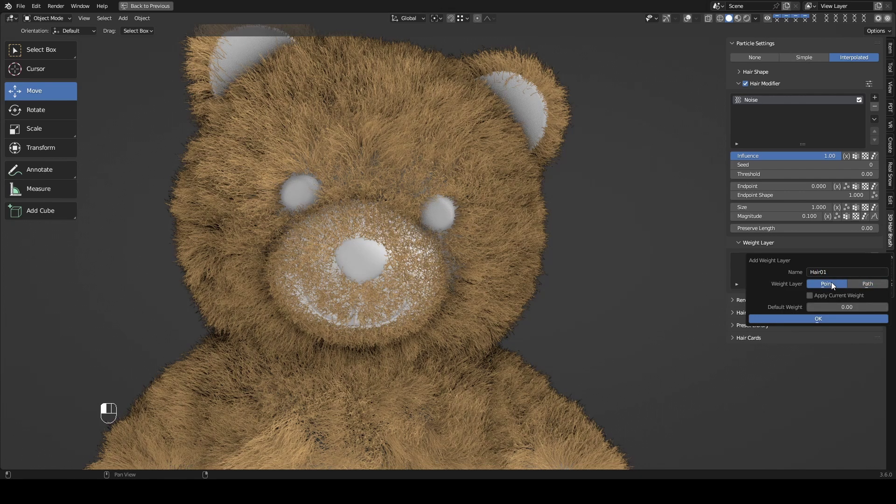
{"action": "left_click", "coordinate": [816, 319]}
- Enter Particle Edit and paint hair weight along the cheek edge with a smaller brush
{"action": "key", "text": "ctrl+Tab"}
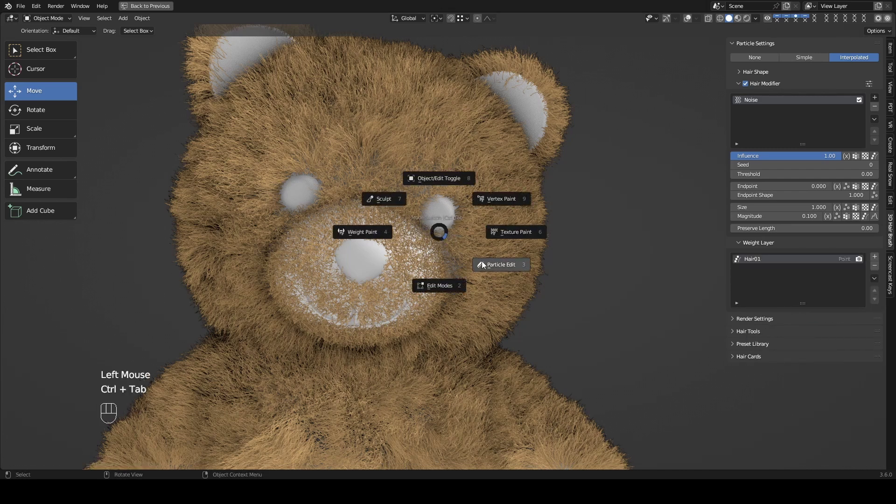
{"action": "left_click", "coordinate": [494, 264]}
{"action": "key", "text": "f"}
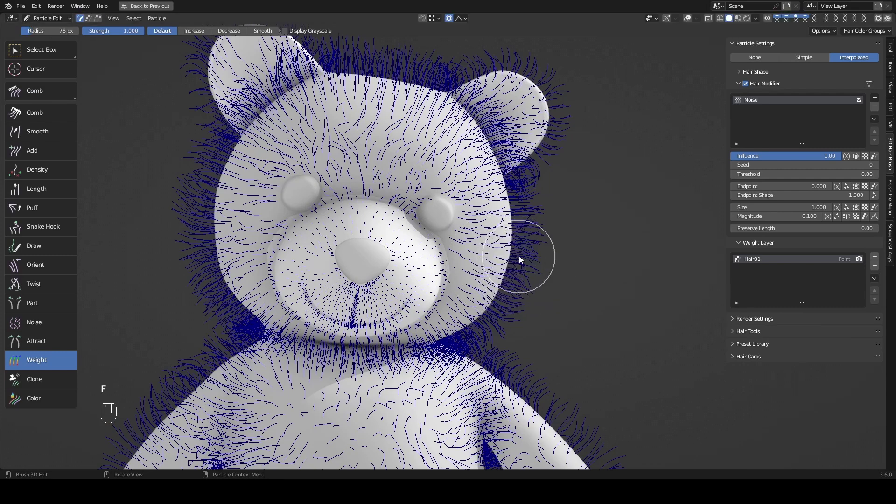
{"action": "left_click", "coordinate": [519, 256]}
{"action": "mouse_move", "coordinate": [537, 219]}
{"action": "left_mouse_down"}
{"action": "mouse_move", "coordinate": [559, 234]}
{"action": "mouse_move", "coordinate": [542, 351]}
{"action": "mouse_move", "coordinate": [595, 405]}
{"action": "mouse_move", "coordinate": [625, 414]}
{"action": "left_mouse_up"}
- Add a Path-type weight layer and paint it over the right cheek and shoulder hair
{"action": "left_click", "coordinate": [873, 257]}
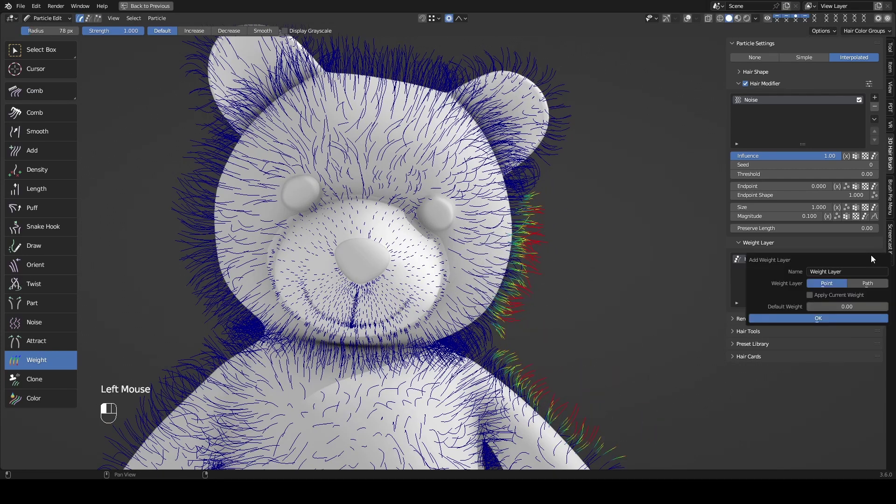
{"action": "left_click", "coordinate": [860, 284]}
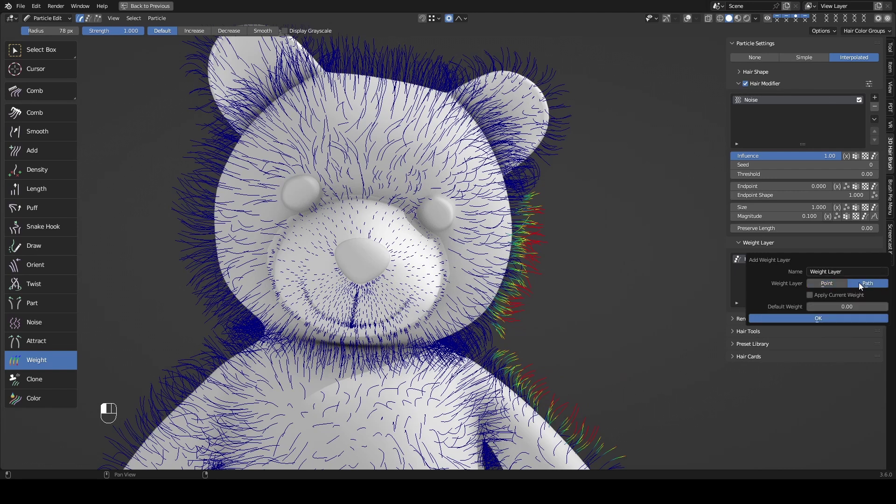
{"action": "left_click", "coordinate": [817, 319]}
{"action": "mouse_move", "coordinate": [551, 196]}
{"action": "left_mouse_down"}
{"action": "mouse_move", "coordinate": [557, 269]}
{"action": "mouse_move", "coordinate": [524, 336]}
{"action": "left_mouse_up"}
{"action": "left_click_drag", "start_coordinate": [562, 377], "coordinate": [623, 429]}
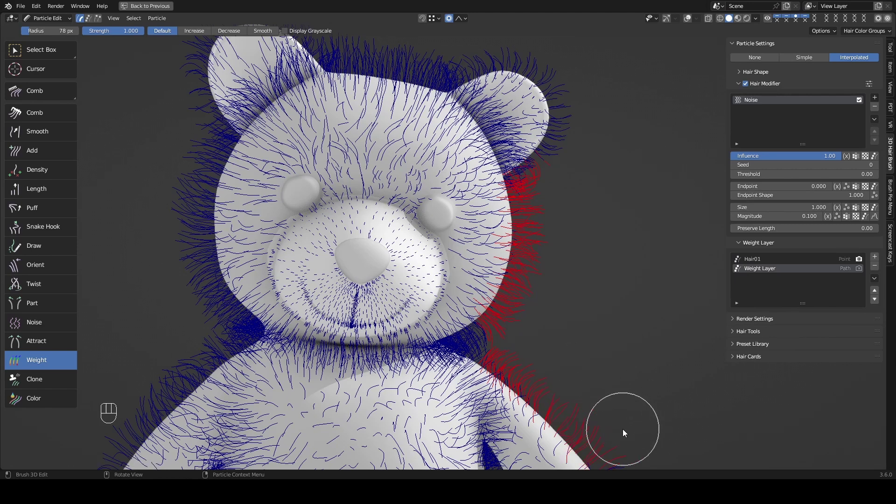
- Back in Object Mode, set Magnitude's weight field to Weight Layer instead of Hair01
{"action": "key", "text": "ctrl+Tab"}
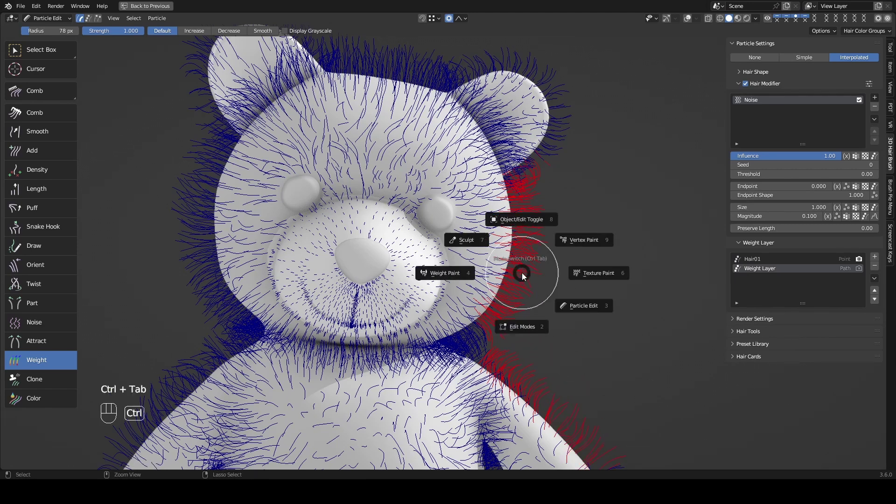
{"action": "left_click", "coordinate": [516, 213]}
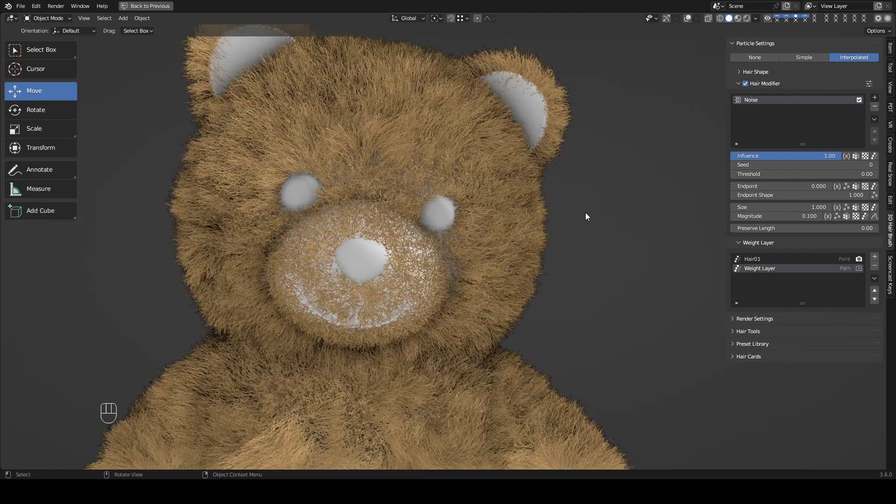
{"action": "left_click", "coordinate": [864, 216]}
{"action": "left_click", "coordinate": [843, 232]}
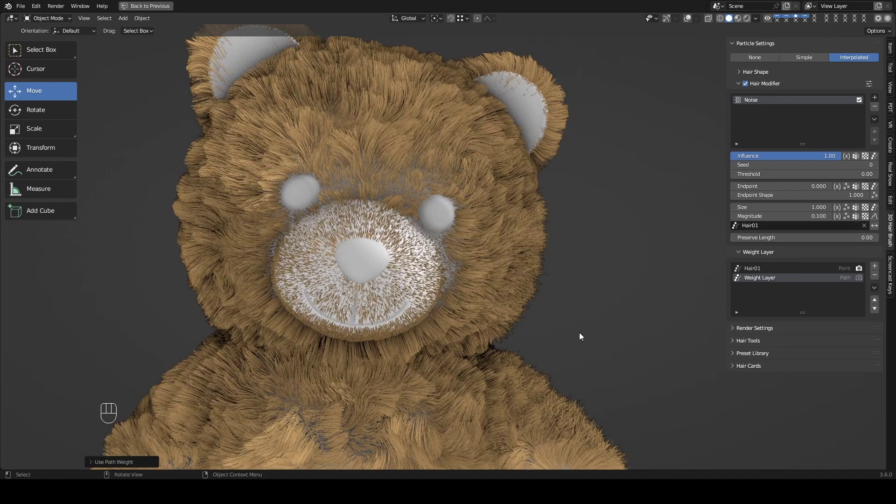
{"action": "scroll", "coordinate": [547, 290], "scroll_direction": "up", "scroll_amount": 1}
{"action": "left_click", "coordinate": [842, 223]}
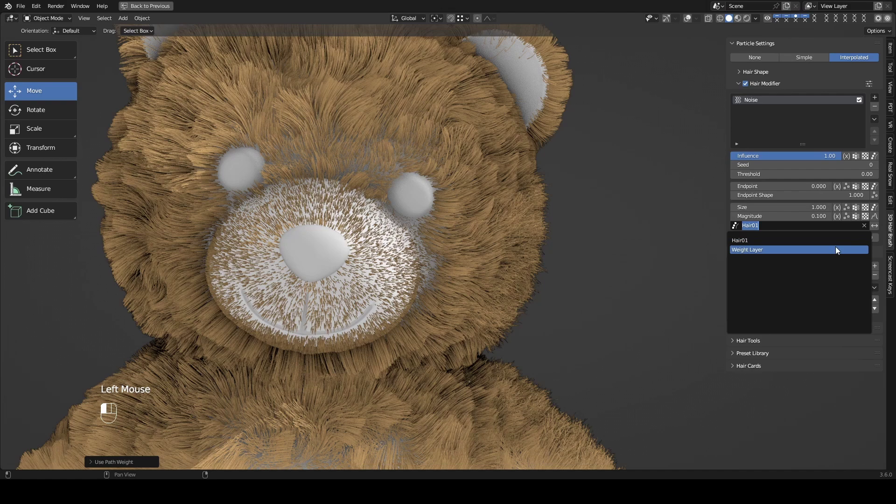
{"action": "left_click", "coordinate": [837, 251]}
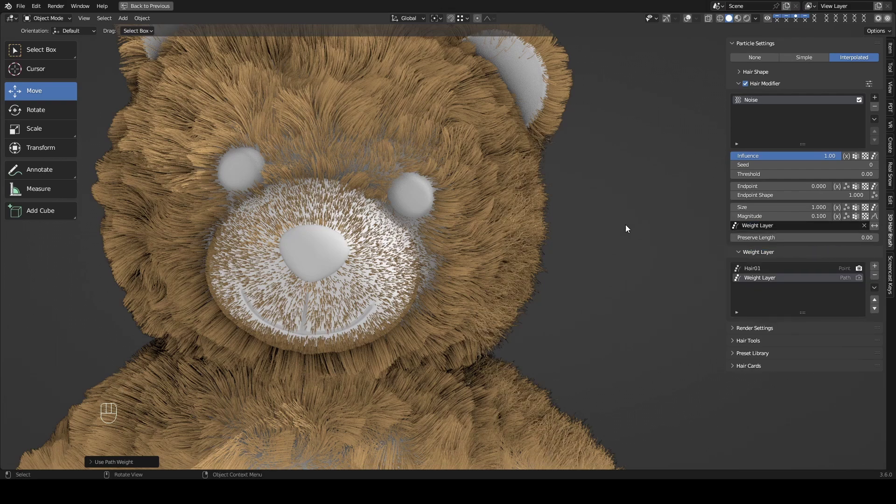
{"action": "scroll", "coordinate": [581, 253], "scroll_direction": "down", "scroll_amount": 2}
- Add a weight layer that starts from the current weights
{"action": "key", "text": "shift+ctrl+alt+a"}
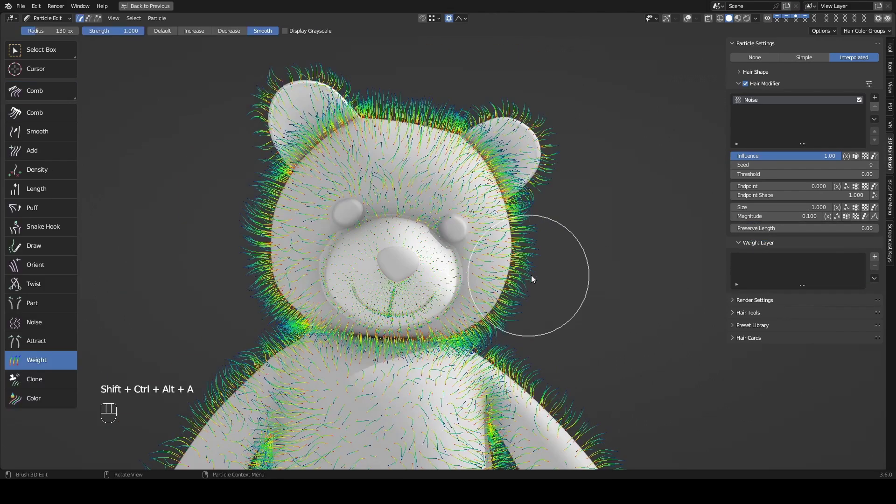
{"action": "left_click", "coordinate": [875, 256]}
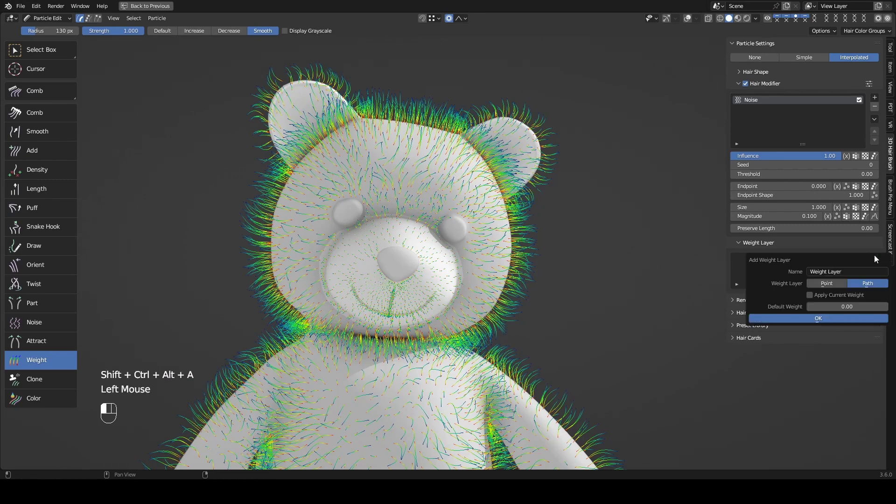
{"action": "left_click", "coordinate": [824, 294]}
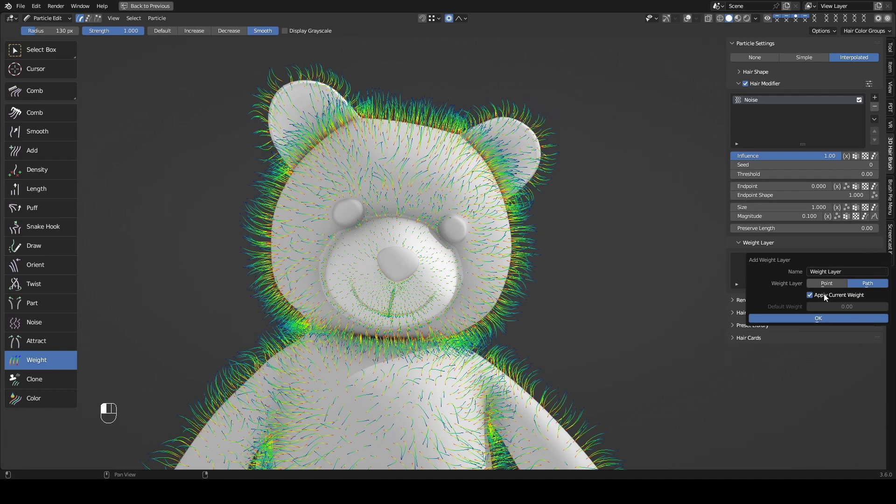
{"action": "left_click", "coordinate": [808, 319]}
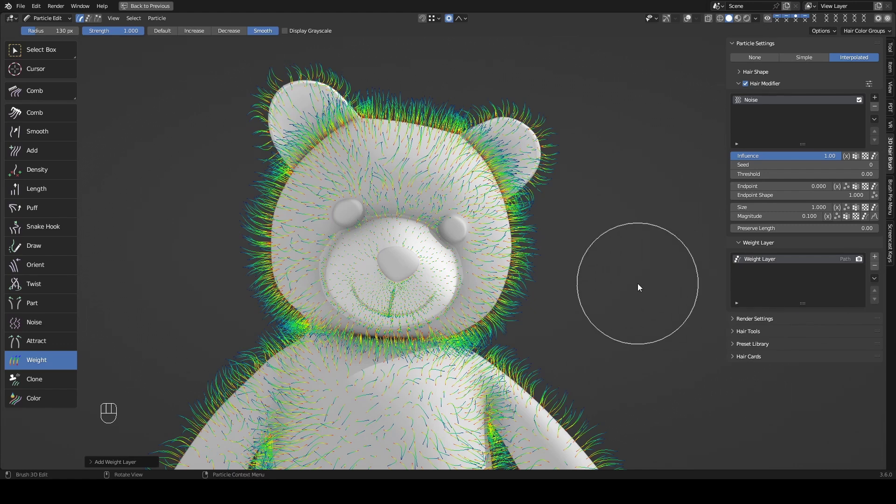
- Add Weight Layer.1 without Apply Current Weight, using Default Weight 0.4
{"action": "left_click", "coordinate": [874, 256]}
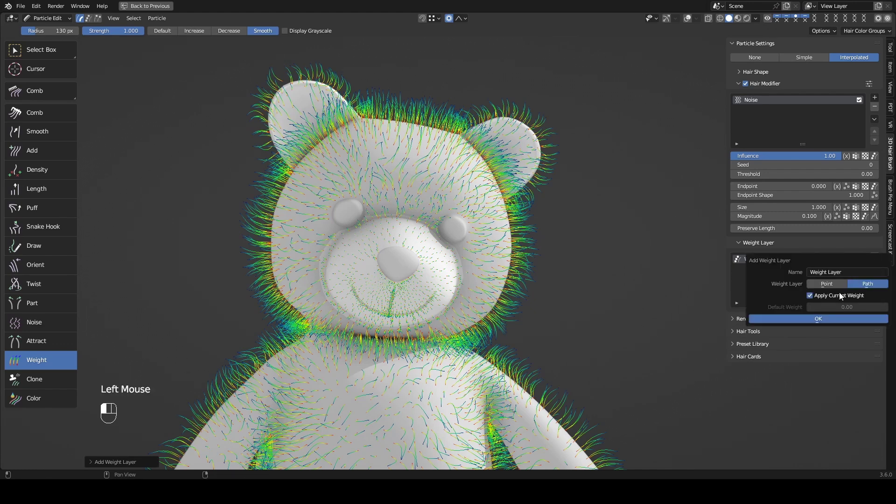
{"action": "left_click", "coordinate": [837, 295]}
{"action": "left_click", "coordinate": [832, 304]}
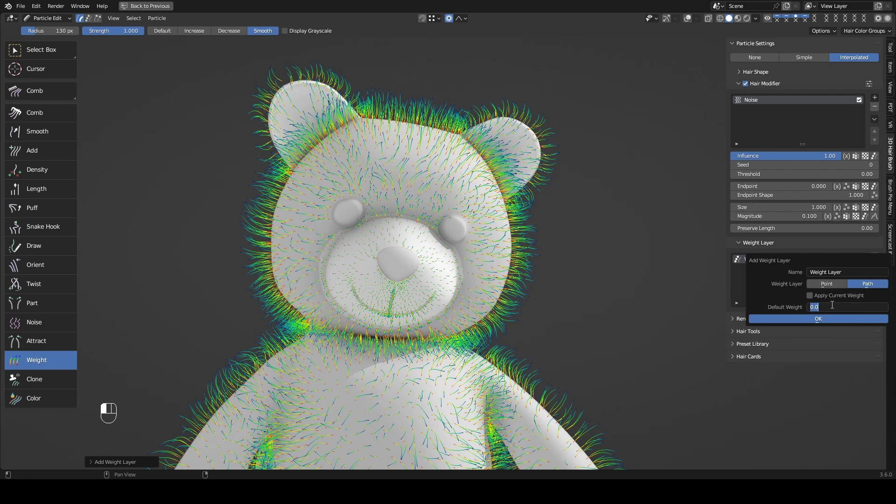
{"action": "key", "text": "BackSpace"}
{"action": "type", "text": "0.4"}
{"action": "key", "text": "Return"}
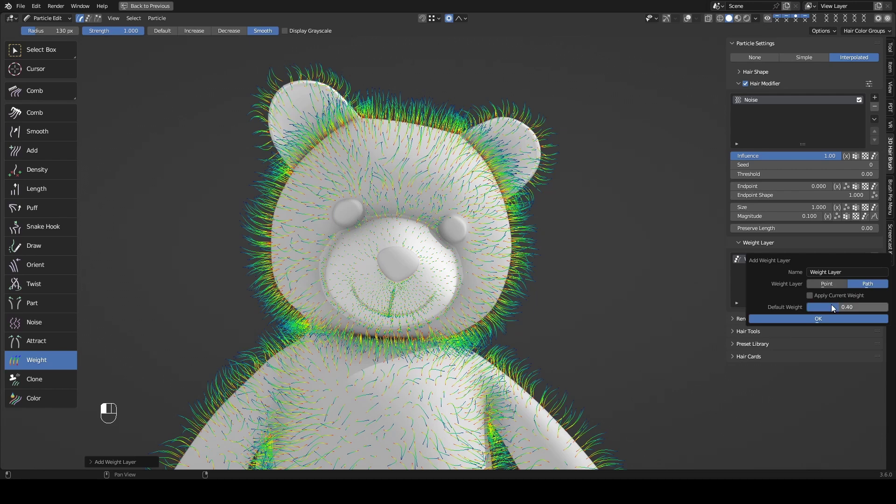
{"action": "left_click", "coordinate": [828, 319]}
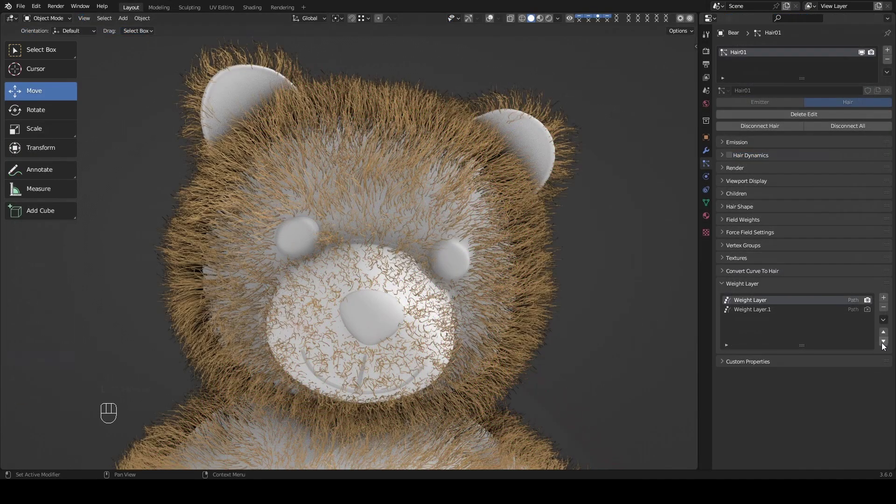
- Move Weight Layer below Weight Layer.1 and back, then remove Weight Layer.1
{"action": "left_click", "coordinate": [883, 342]}
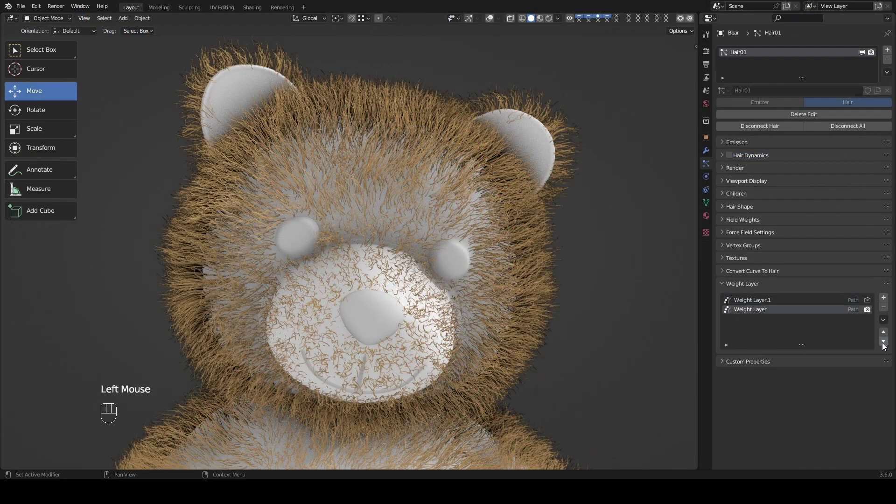
{"action": "left_click", "coordinate": [884, 331]}
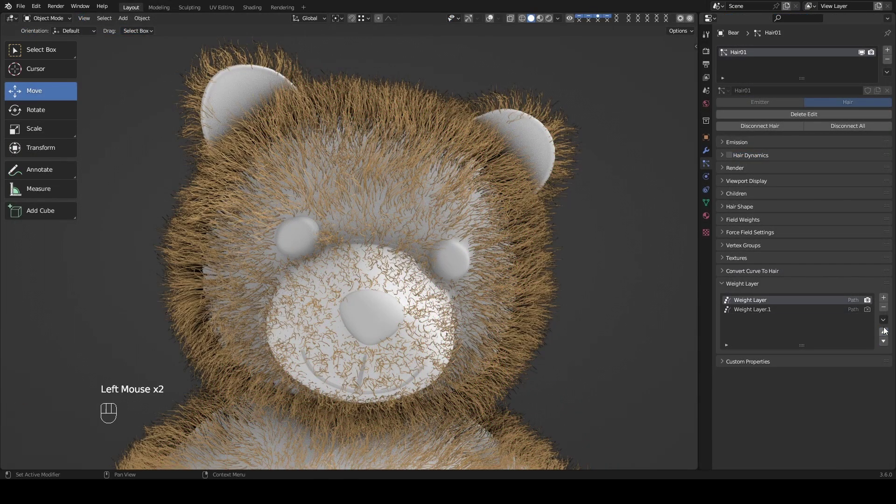
{"action": "left_click", "coordinate": [828, 308]}
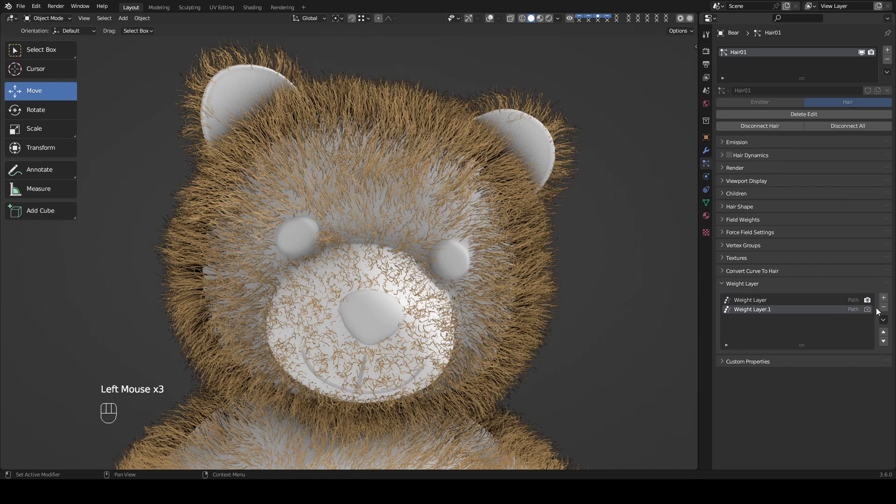
{"action": "left_click", "coordinate": [883, 307]}
- Add a replacement Weight Layer.1 and keep Weight Layer as the rendering layer
{"action": "left_click", "coordinate": [883, 297]}
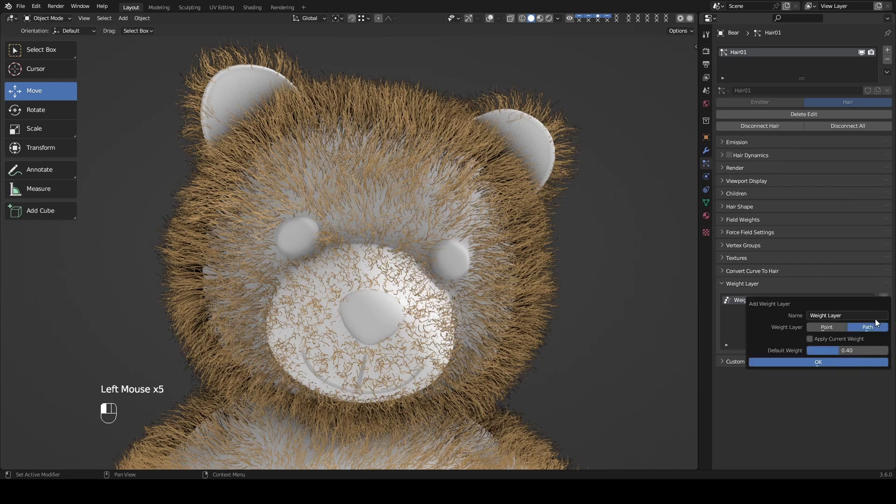
{"action": "left_click", "coordinate": [863, 361]}
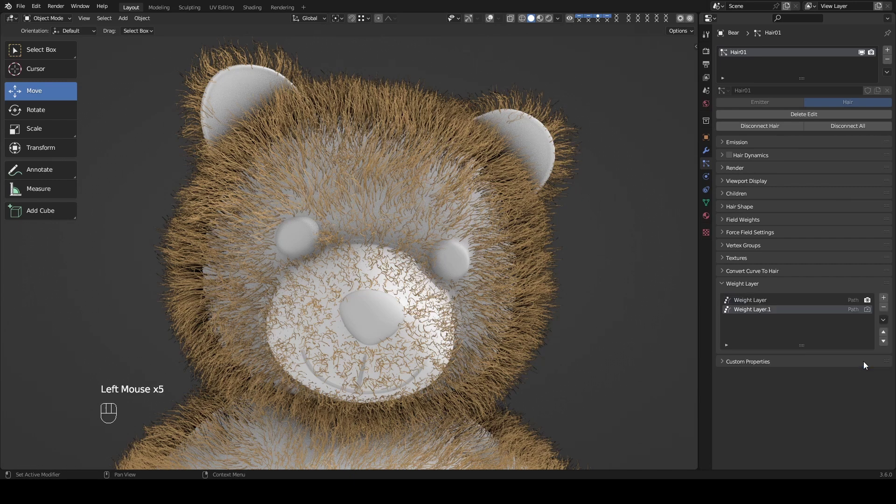
{"action": "left_click", "coordinate": [868, 310]}
{"action": "left_click", "coordinate": [859, 300]}
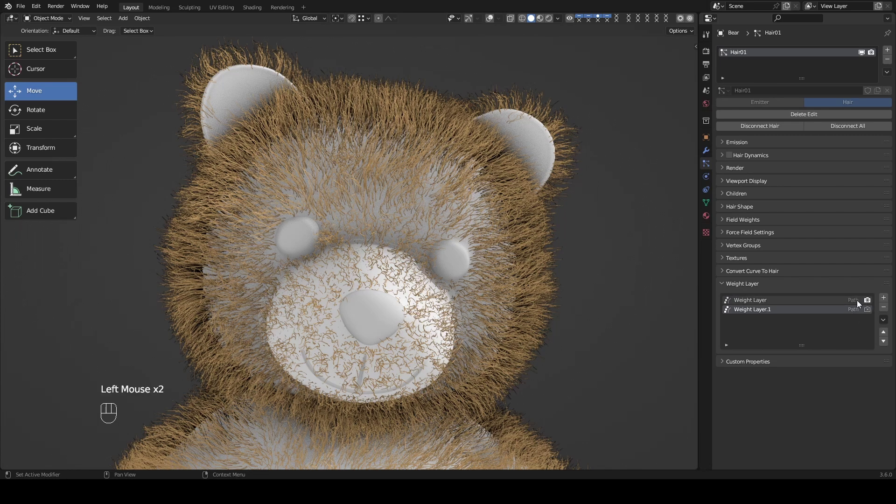
{"action": "left_click", "coordinate": [838, 299]}
{"action": "left_click", "coordinate": [427, 228]}
{"action": "key", "text": "ctrl+Tab"}
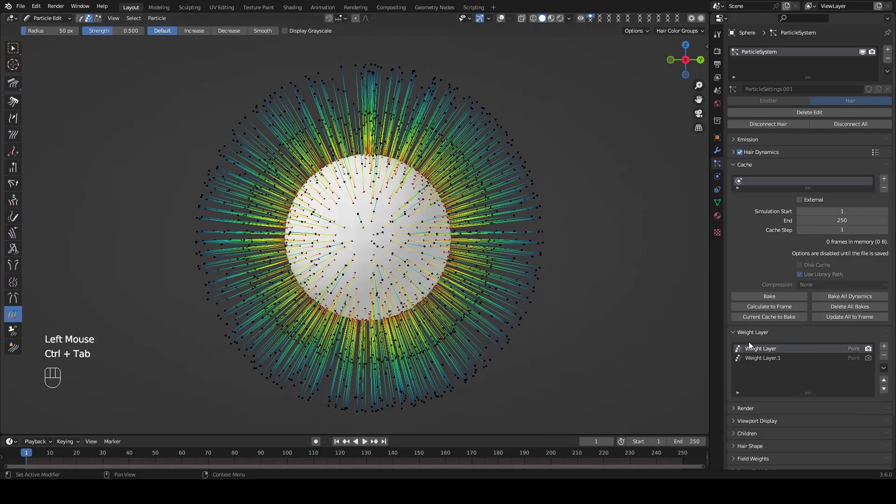
- In Object Mode, bake the sphere's hair dynamics with Weight Layer and play it back
{"action": "left_click", "coordinate": [765, 357]}
{"action": "left_click", "coordinate": [766, 349]}
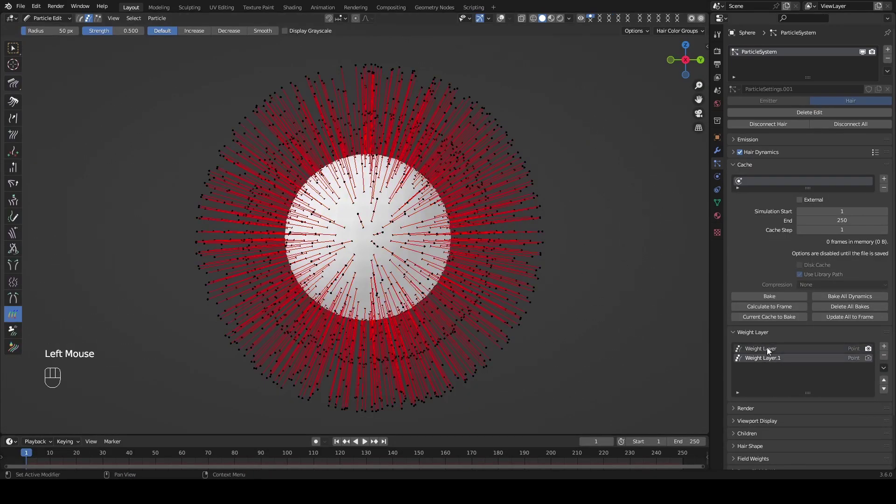
{"action": "left_click", "coordinate": [410, 233]}
{"action": "key", "text": "ctrl+Tab"}
{"action": "left_click", "coordinate": [867, 356]}
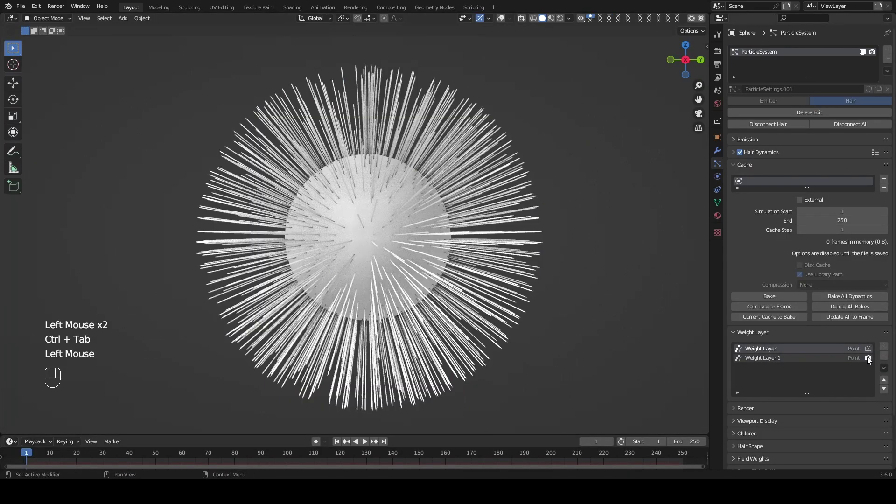
{"action": "left_click", "coordinate": [869, 348]}
{"action": "left_click", "coordinate": [763, 296]}
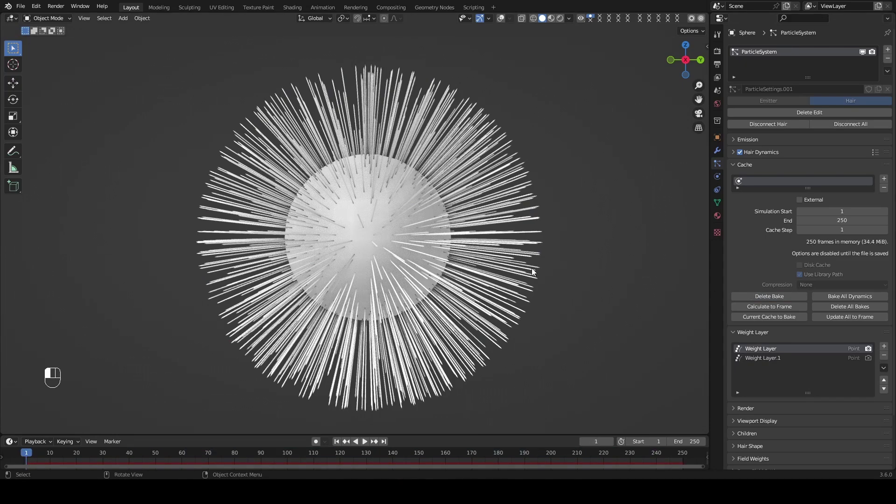
{"action": "key", "text": "space"}
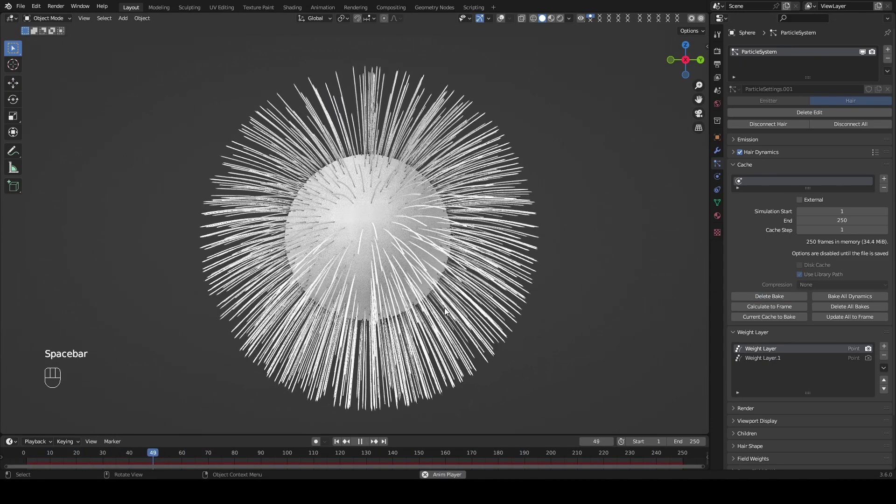
{"action": "key", "text": "space"}
{"action": "key", "text": "shift+Left"}
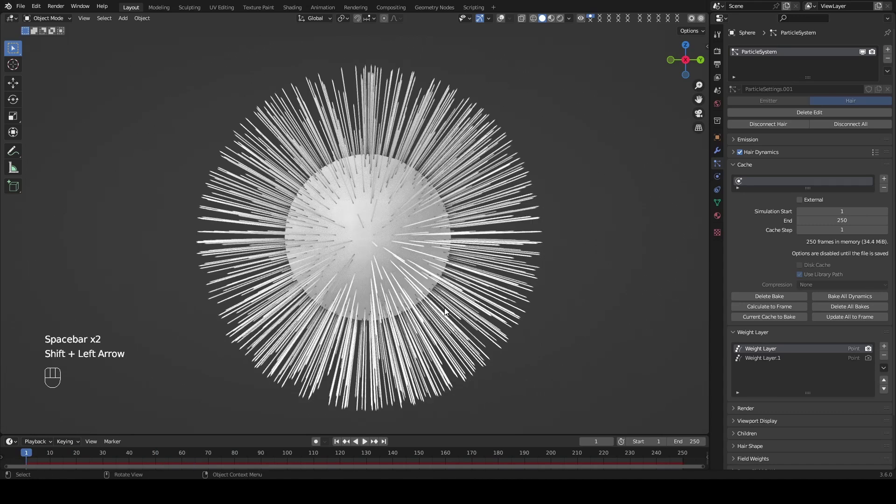
- Switch to Weight Layer.1, delete the bake, rebake and play the simulation again
{"action": "left_click", "coordinate": [868, 357]}
{"action": "left_click", "coordinate": [759, 295]}
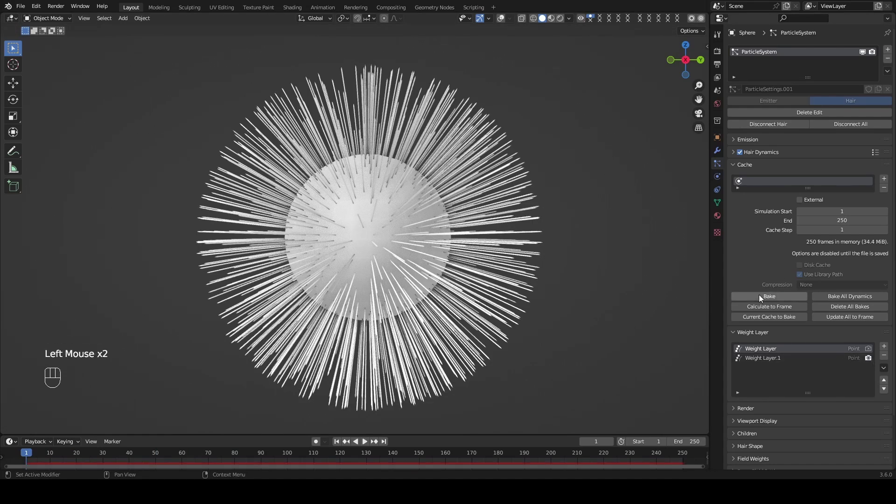
{"action": "left_click", "coordinate": [759, 295]}
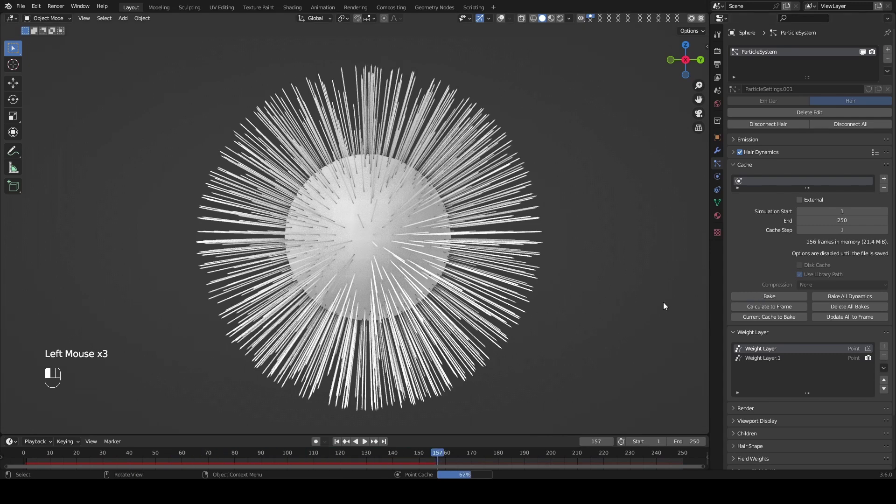
{"action": "key", "text": "space"}
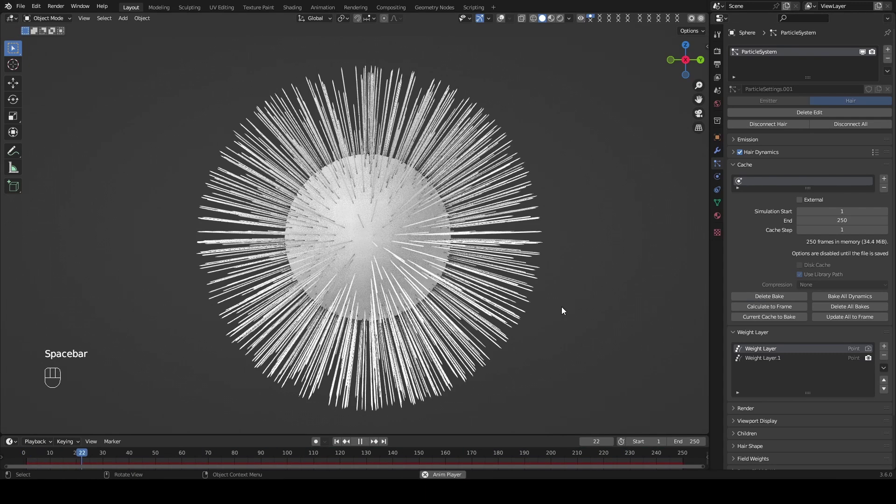
{"action": "key", "text": "space"}
{"action": "key", "text": "shift+Left"}
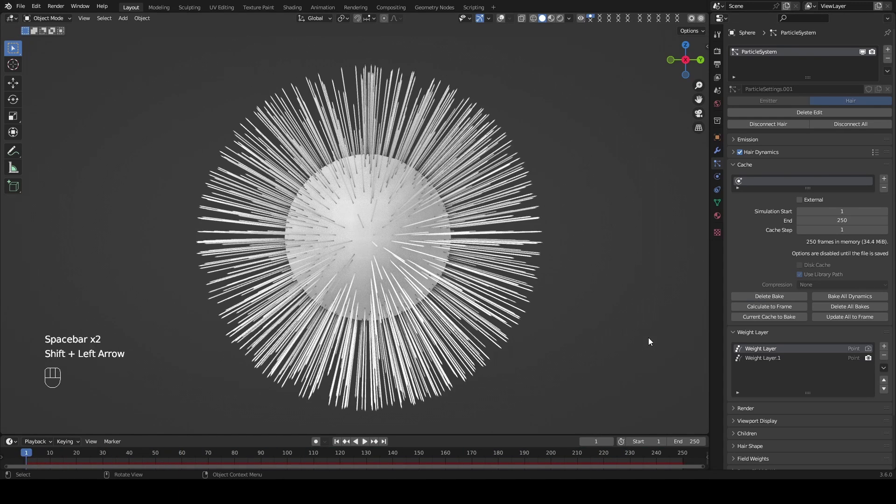
- Enter Particle Edit, select all strands and turn off Hair Dynamics
{"action": "left_click", "coordinate": [799, 357]}
{"action": "left_click", "coordinate": [464, 252]}
{"action": "key", "text": "ctrl+Tab"}
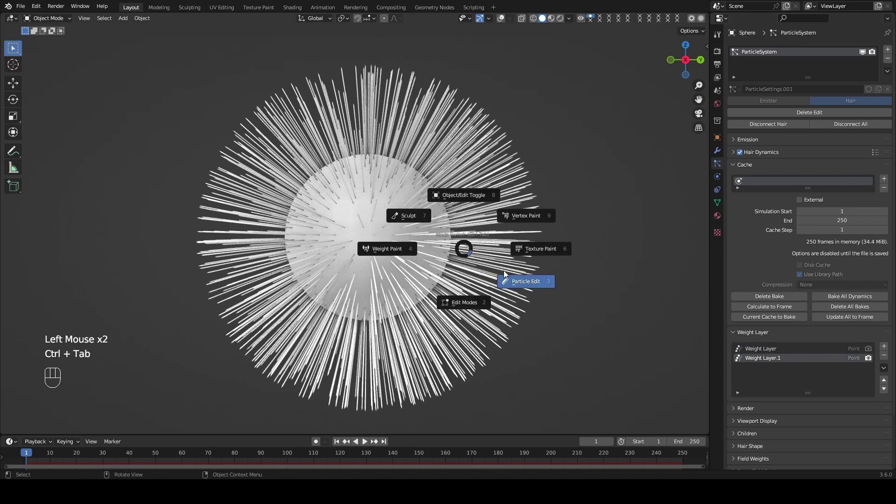
{"action": "left_click", "coordinate": [517, 264]}
{"action": "key", "text": "shift+alt+z"}
{"action": "key", "text": "a"}
{"action": "left_click", "coordinate": [740, 152]}
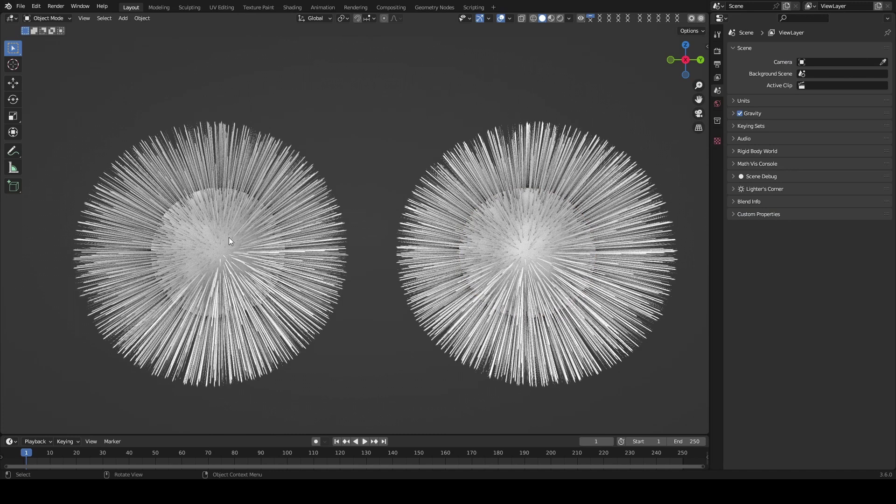
- Compare the ParticleSystem and ParticleSystem.001 weight layers on both spheres
{"action": "left_click", "coordinate": [229, 241]}
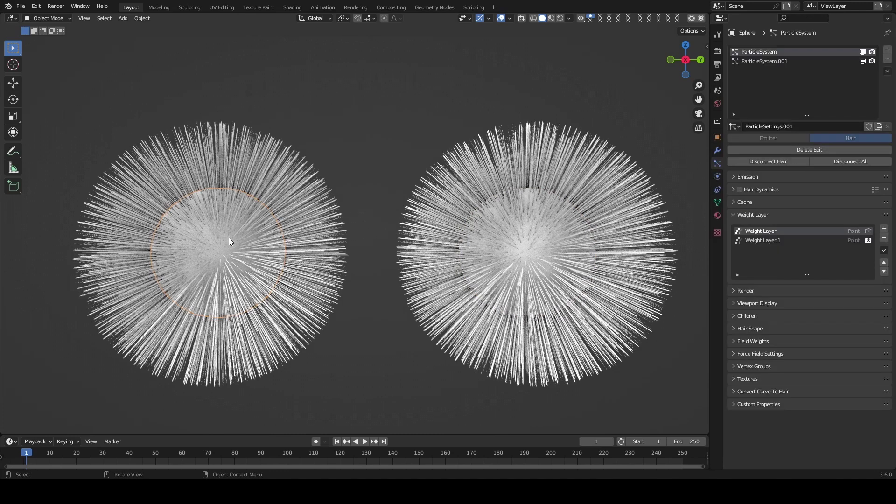
{"action": "left_click", "coordinate": [799, 63]}
{"action": "left_click", "coordinate": [791, 53]}
{"action": "left_click", "coordinate": [547, 241]}
{"action": "left_click", "coordinate": [787, 58]}
{"action": "left_click", "coordinate": [787, 56]}
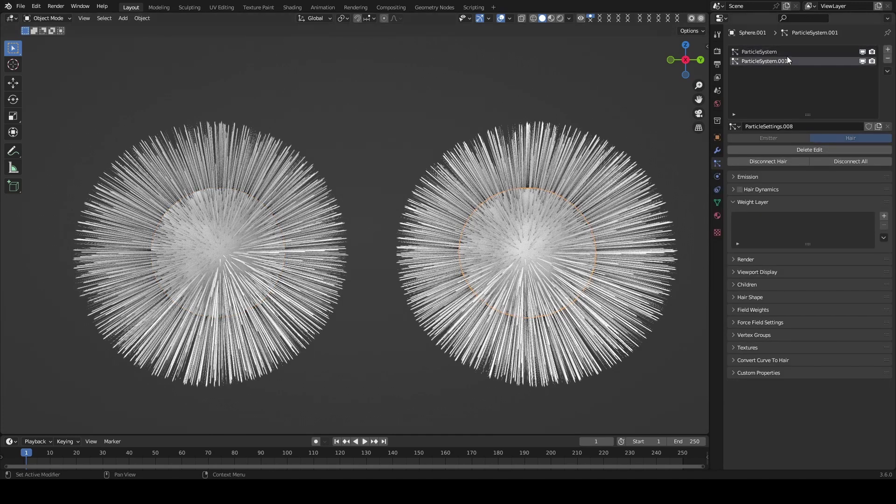
- Copy all weight layers from the left sphere to the right with Only Active off
{"action": "left_click", "coordinate": [228, 229], "text": "shift"}
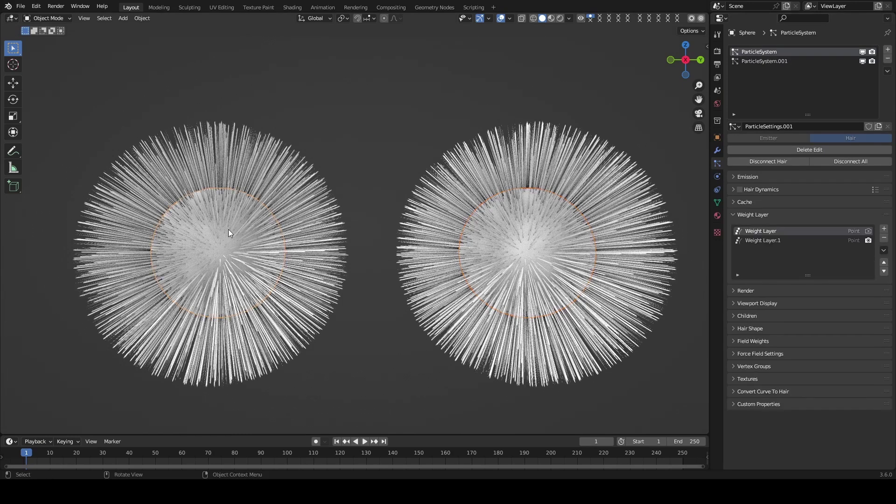
{"action": "left_click", "coordinate": [884, 250]}
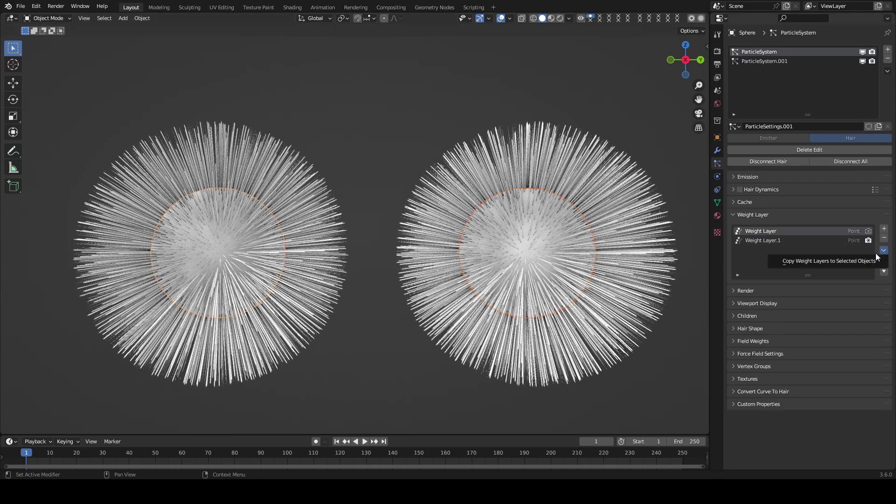
{"action": "left_click", "coordinate": [863, 260]}
{"action": "left_click", "coordinate": [811, 290]}
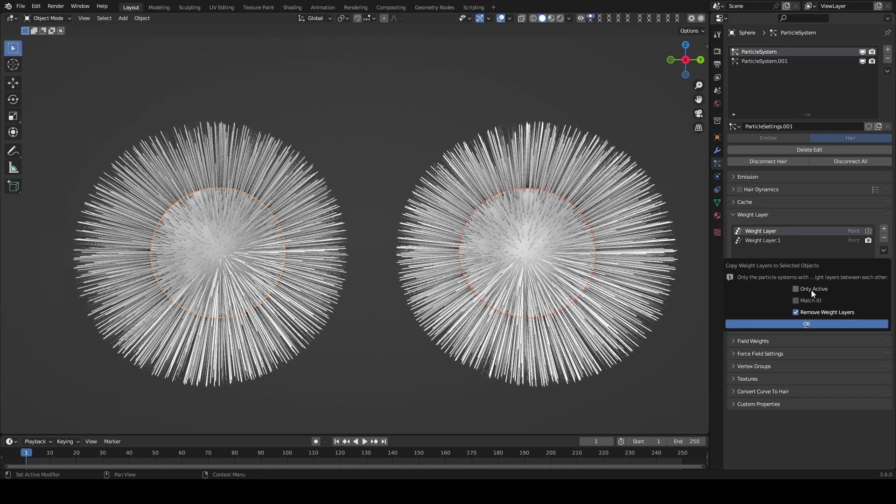
{"action": "left_click", "coordinate": [808, 322]}
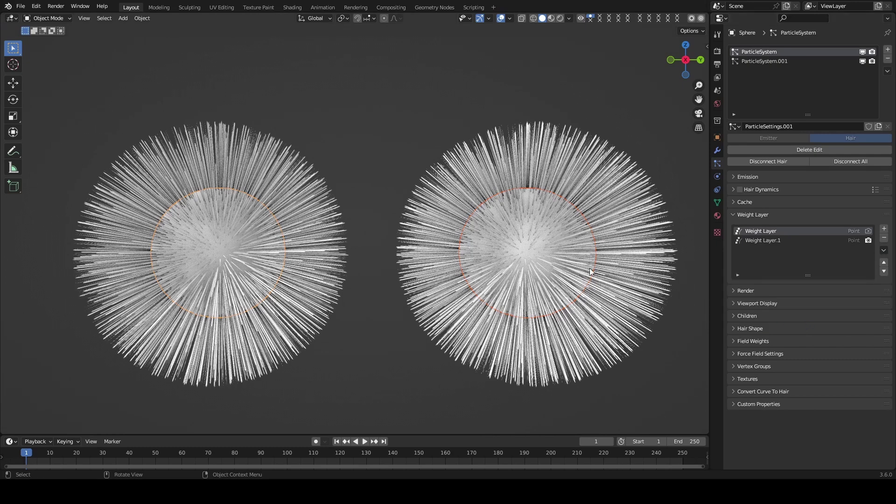
{"action": "left_click", "coordinate": [558, 261], "text": "shift"}
{"action": "left_click", "coordinate": [775, 62]}
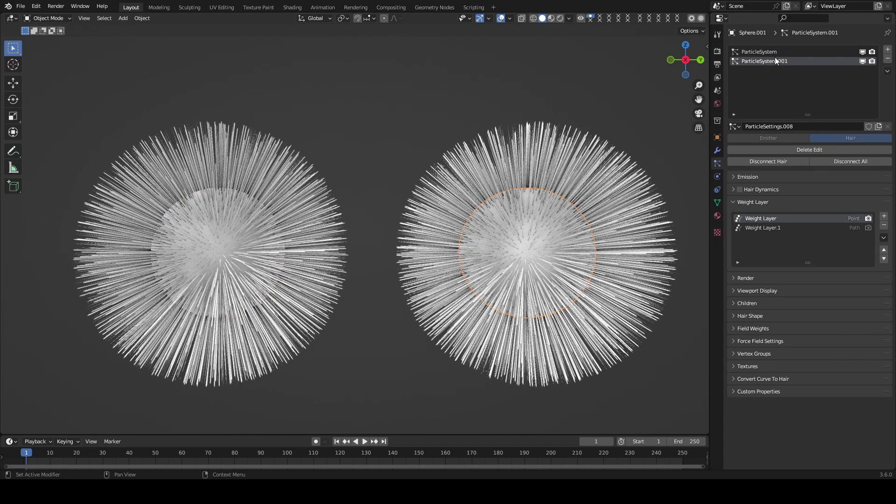